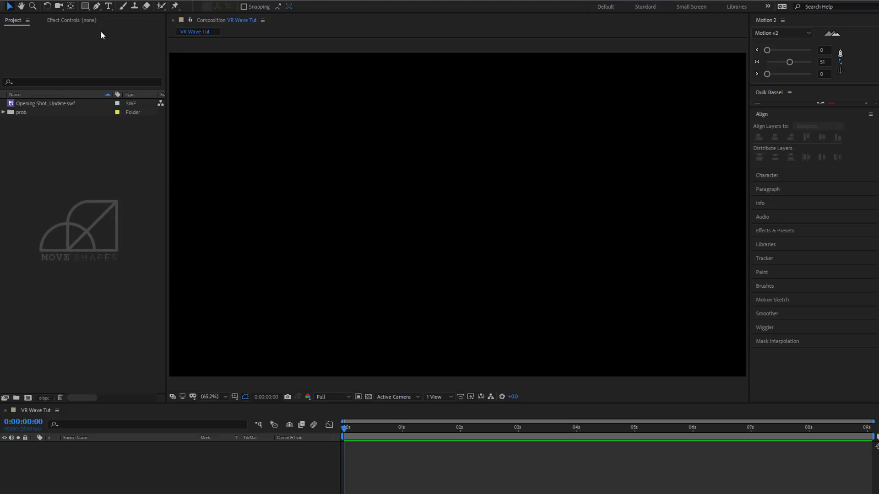
Draw a closed blue four-point shape with the Pen tool, narrow at the composition's left edge and spanning its full height at the right.
click(96, 8)
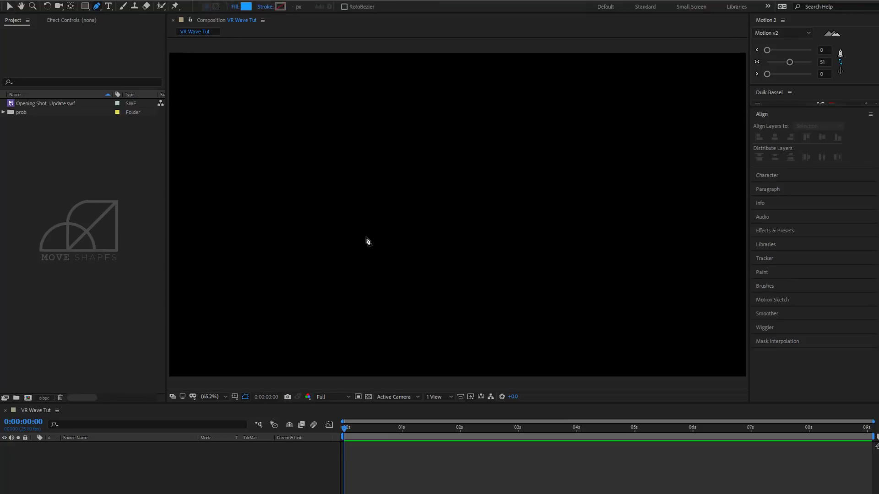
key(comma)
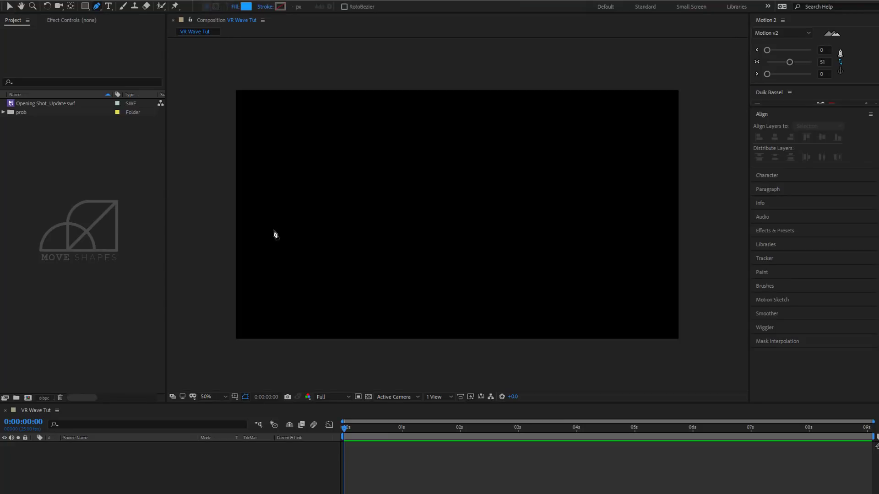
click(233, 207)
click(682, 90)
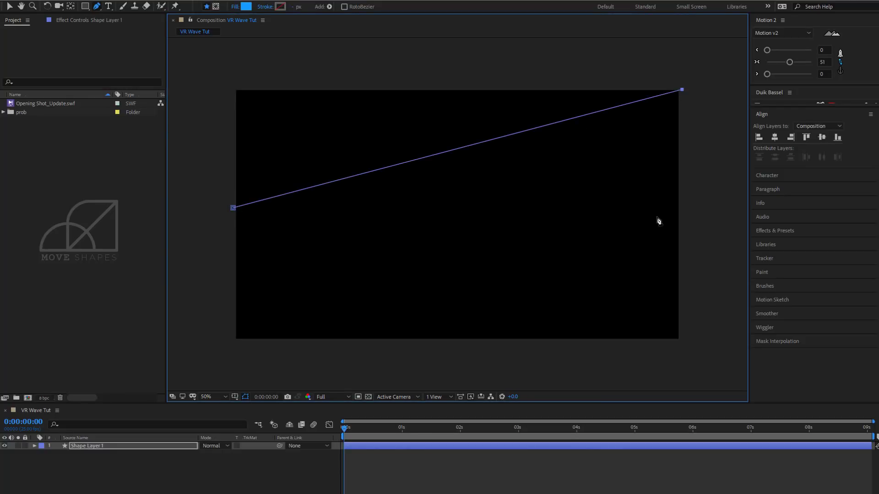
click(682, 341)
click(234, 208)
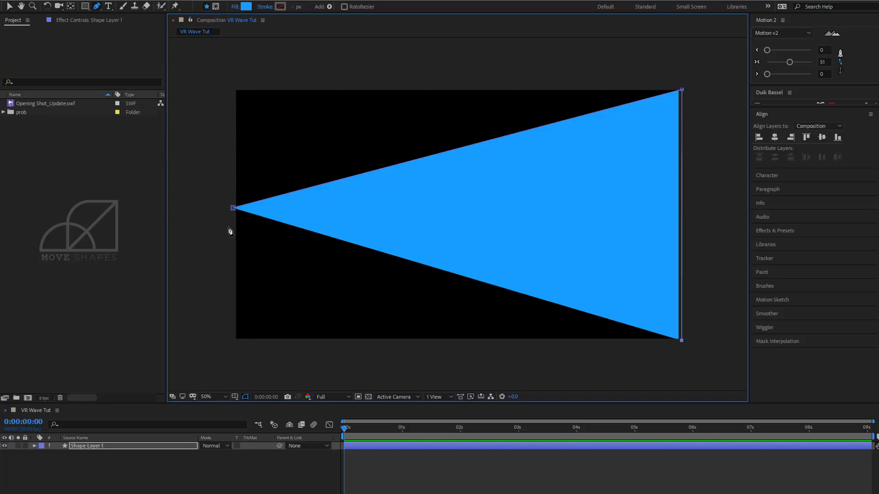
key(ctrl+z)
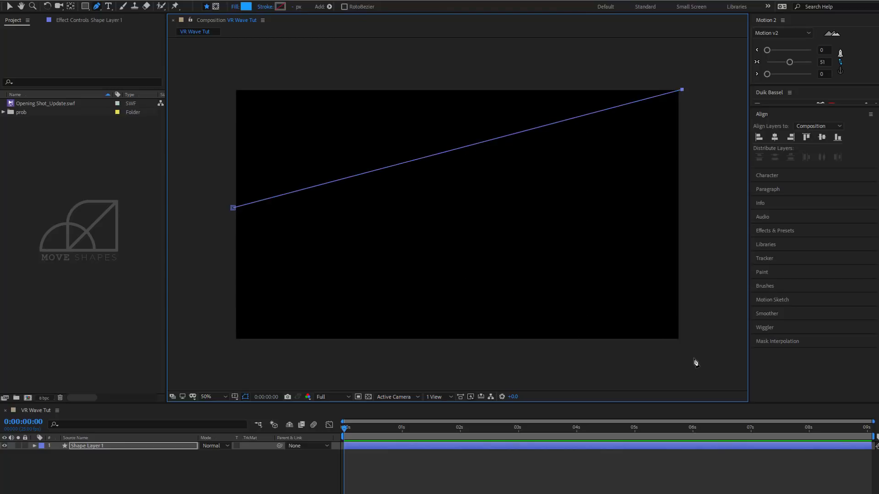
click(682, 342)
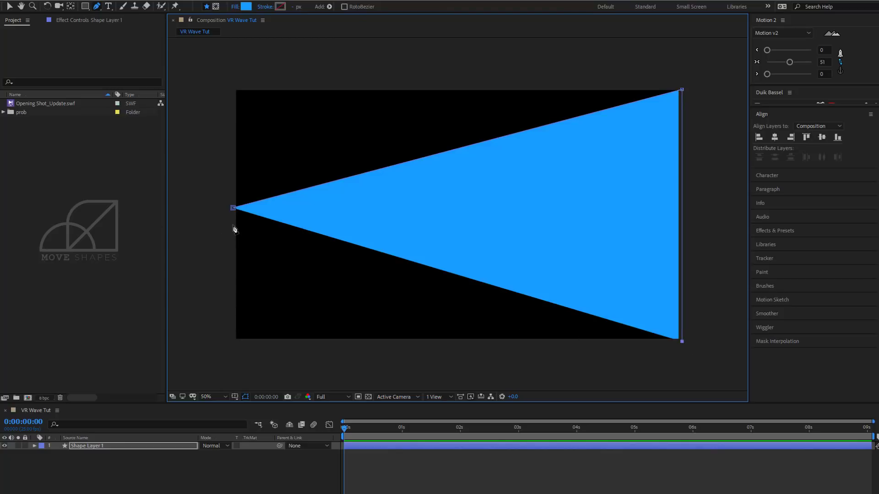
click(233, 224)
click(233, 208)
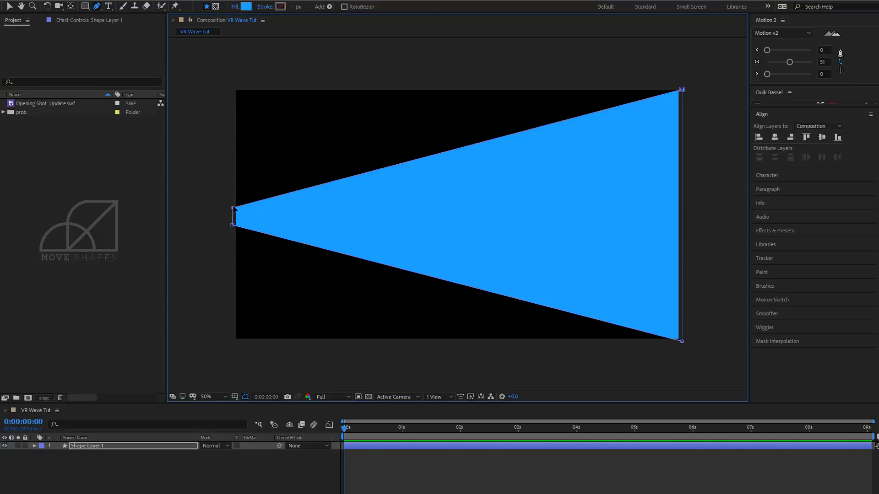
Move the shape's upper-left vertex slightly upward and outward to widen its narrow end.
drag(233, 208, 231, 202)
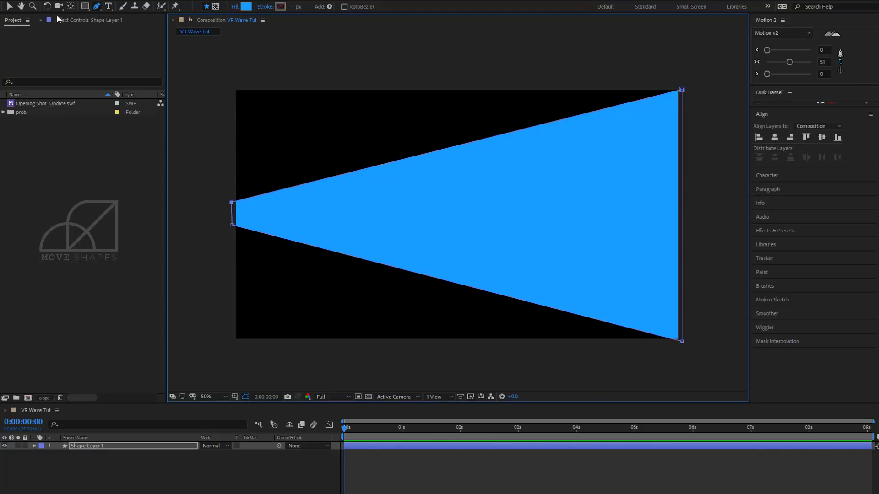
click(11, 7)
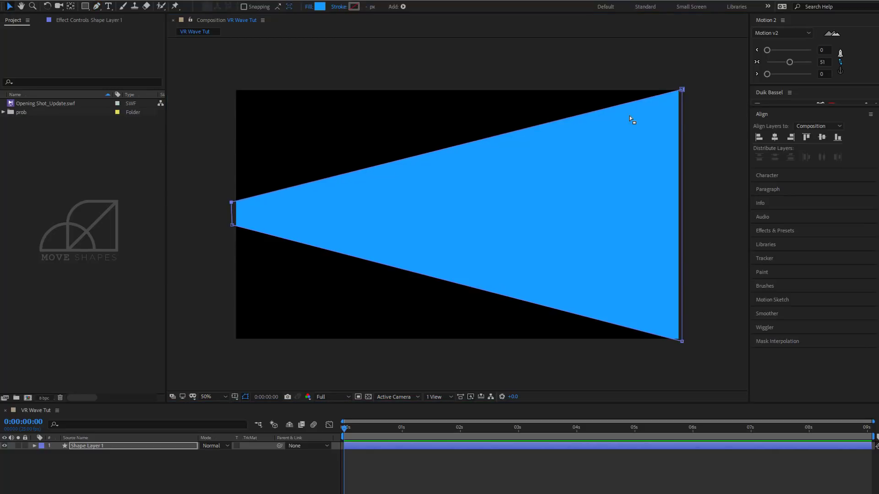
click(718, 109)
Rename the shape layer as Wave.
click(89, 446)
right_click(98, 446)
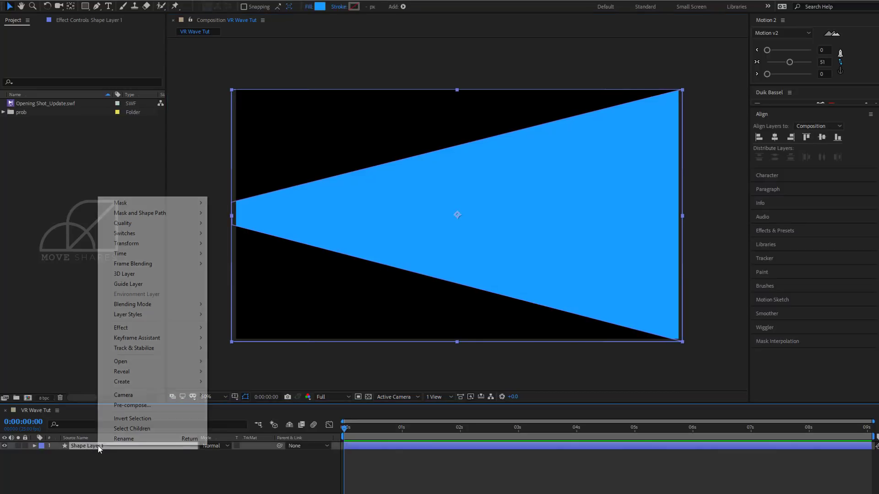
click(120, 438)
text(Wave)
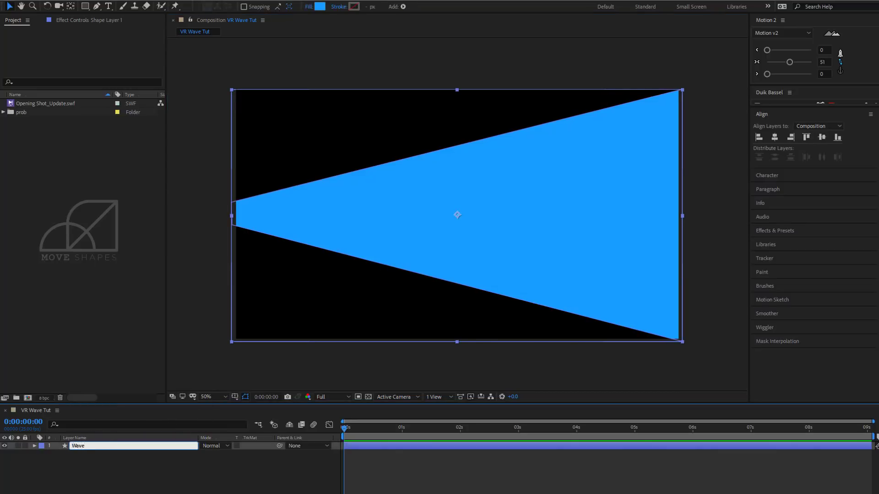
click(102, 454)
Apply the Wave Warp effect to the Wave layer and preview its animation.
click(102, 446)
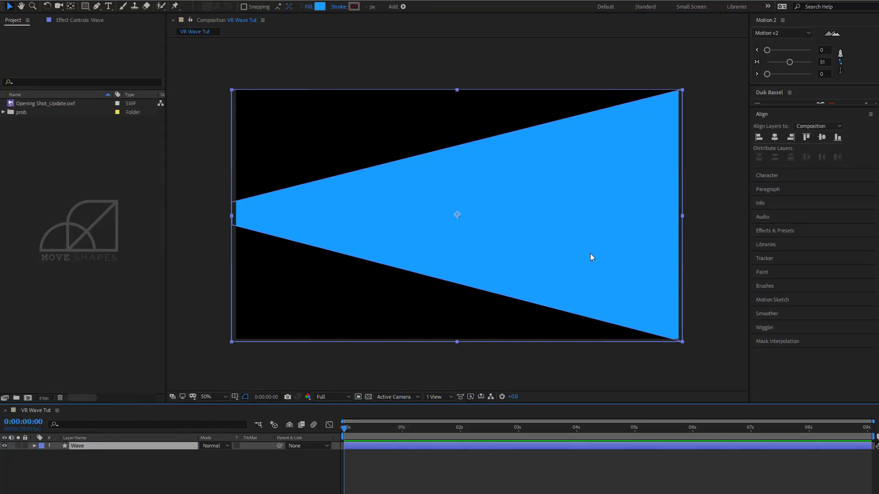
click(779, 230)
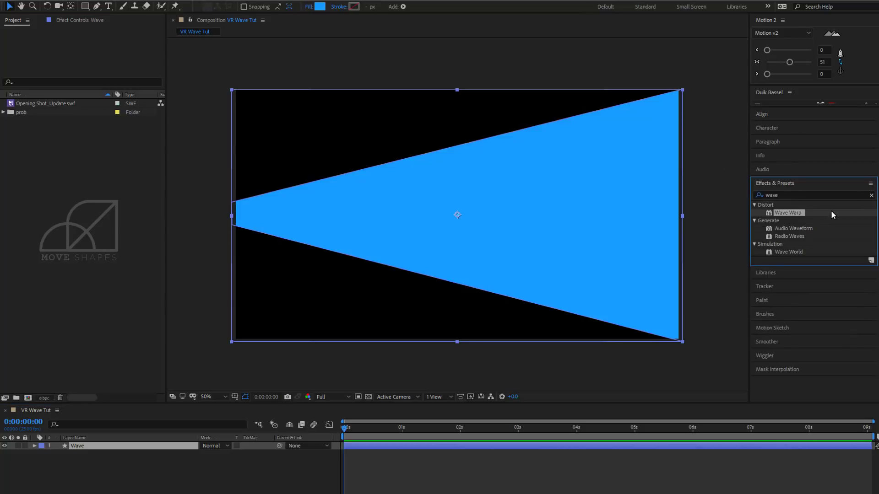
click(832, 194)
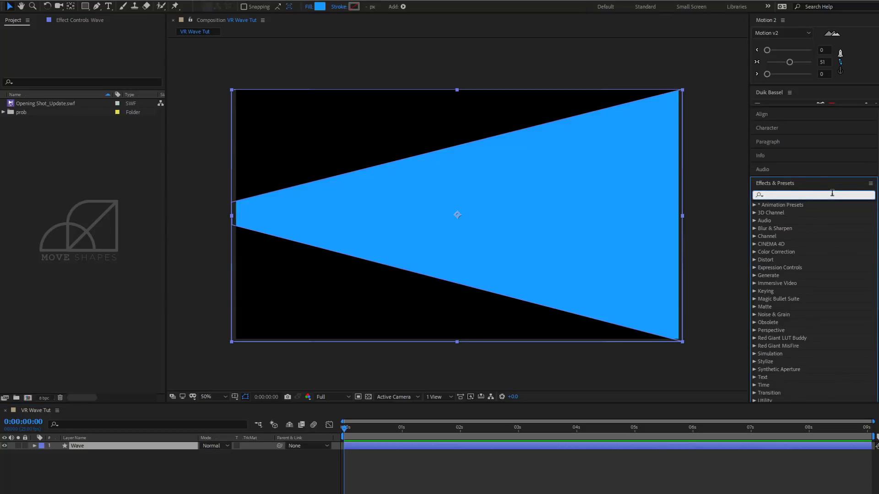
text(wave)
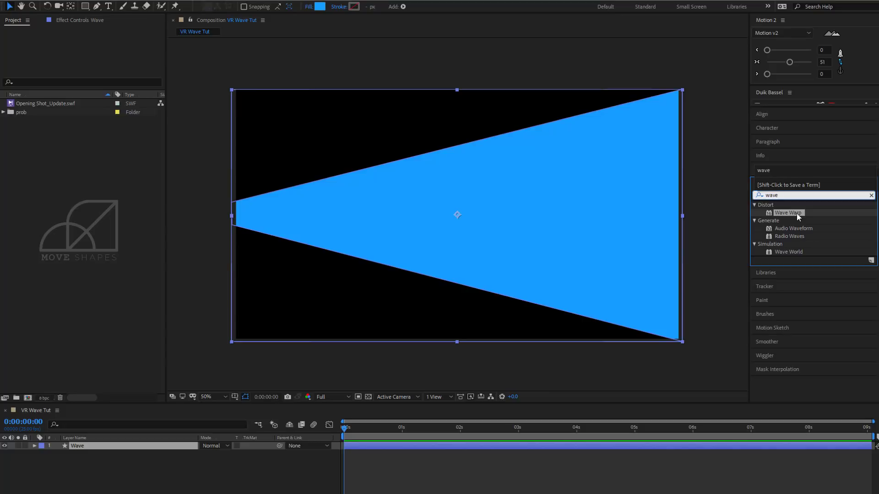
mouse_move(796, 214)
mouse_down()
mouse_move(570, 222)
mouse_move(570, 213)
mouse_up()
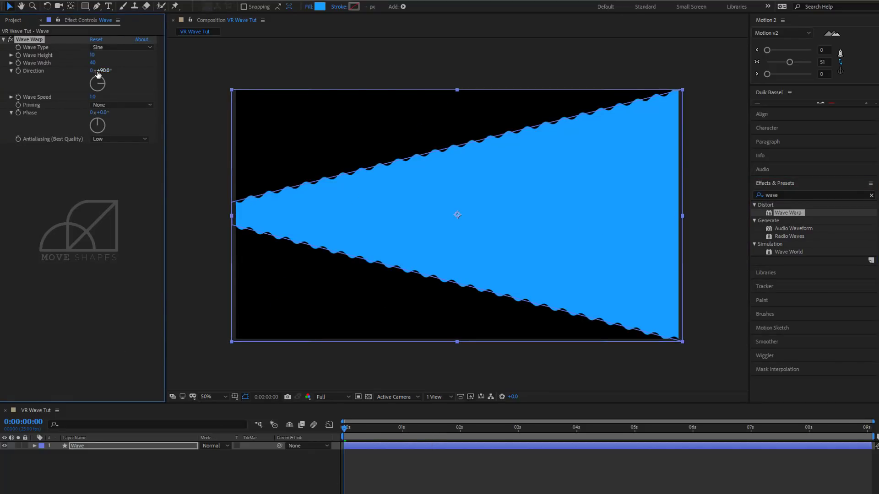
click(397, 468)
key(space)
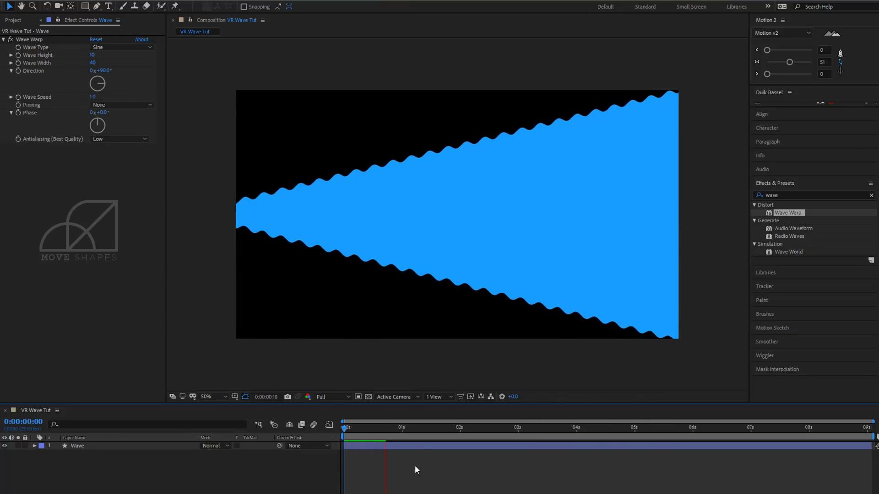
drag(402, 429, 377, 435)
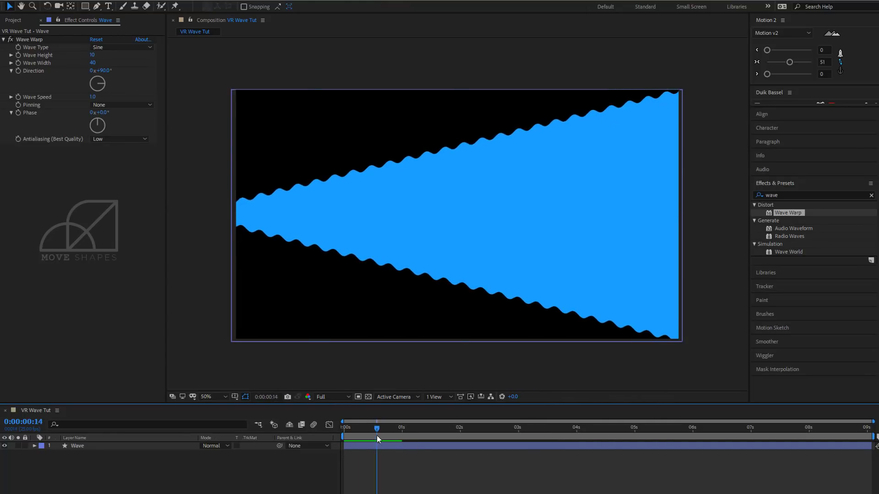
Set the Wave Warp height to 31 and the wave width to 182.
click(373, 446)
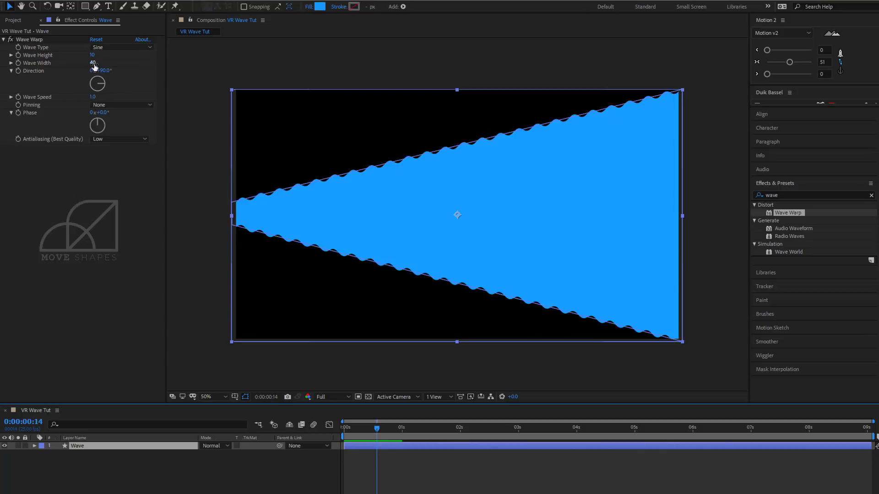
drag(93, 64, 307, 71)
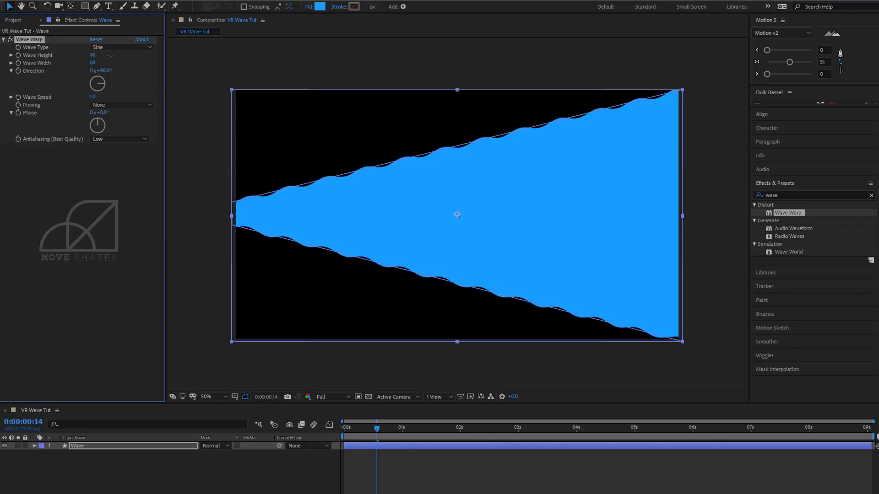
drag(109, 56, 121, 75)
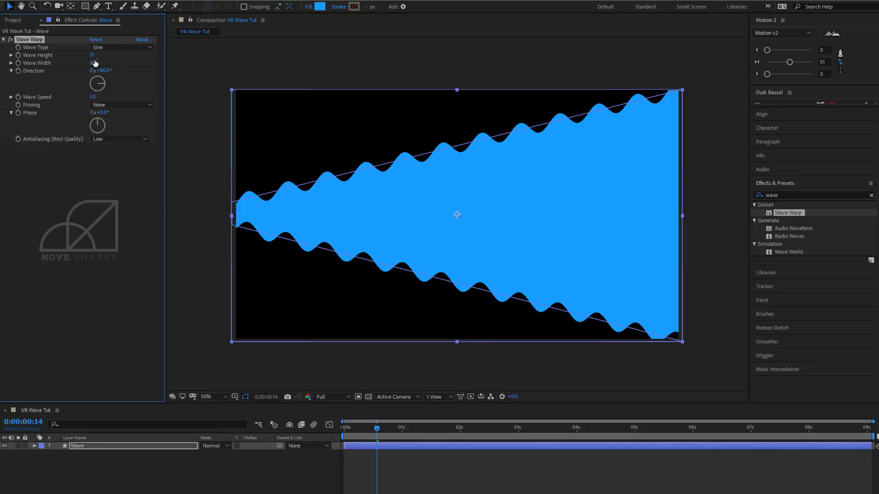
drag(95, 63, 575, 93)
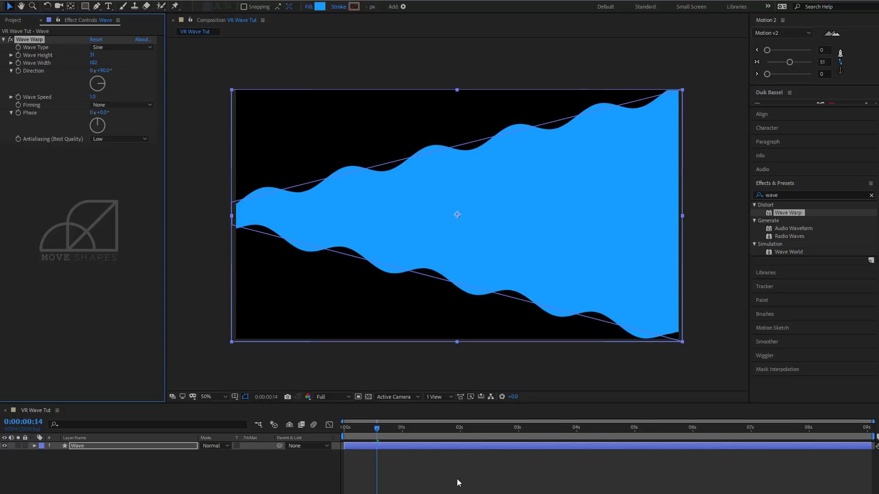
Set the Wave Speed to 2.0 and shorten the work area to about 5 seconds.
click(425, 465)
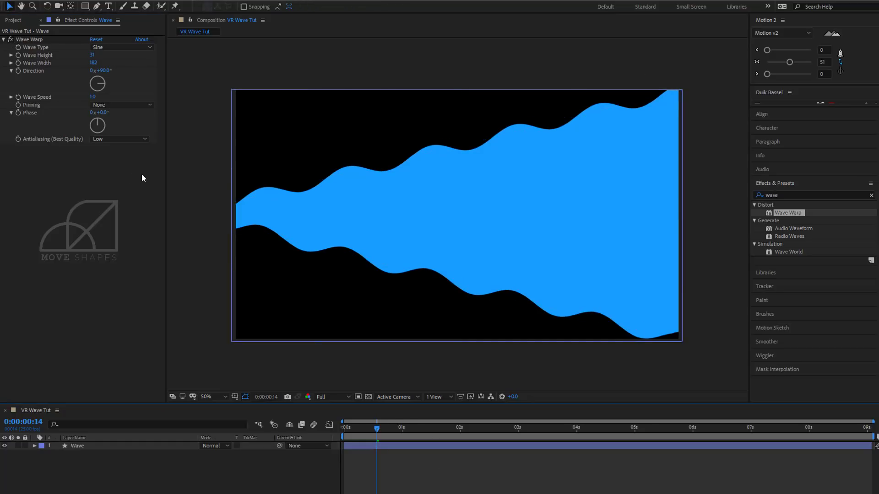
click(368, 446)
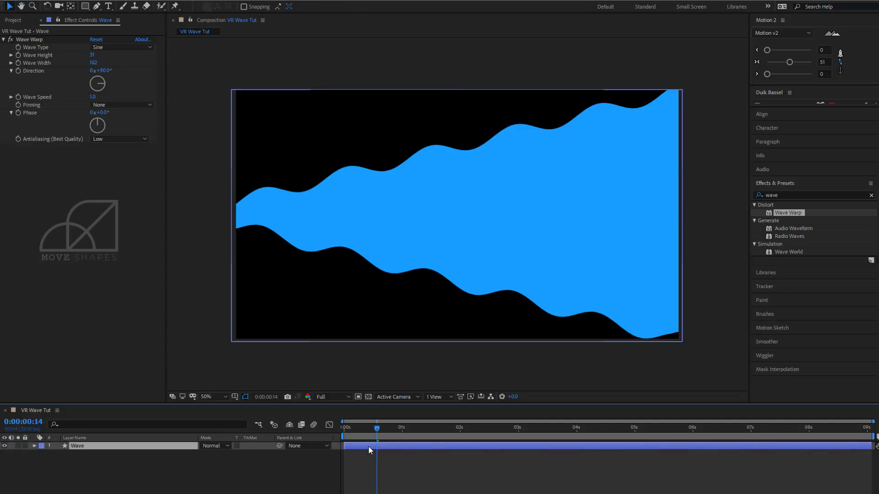
click(385, 460)
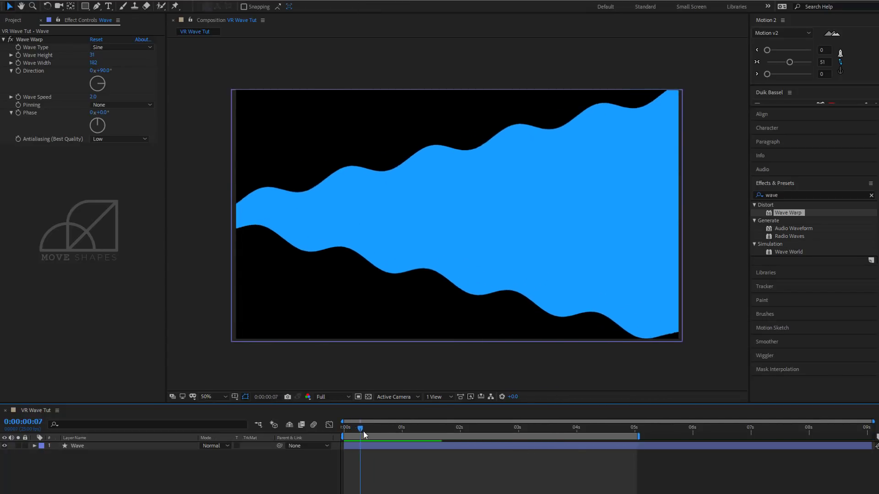
drag(365, 434, 386, 433)
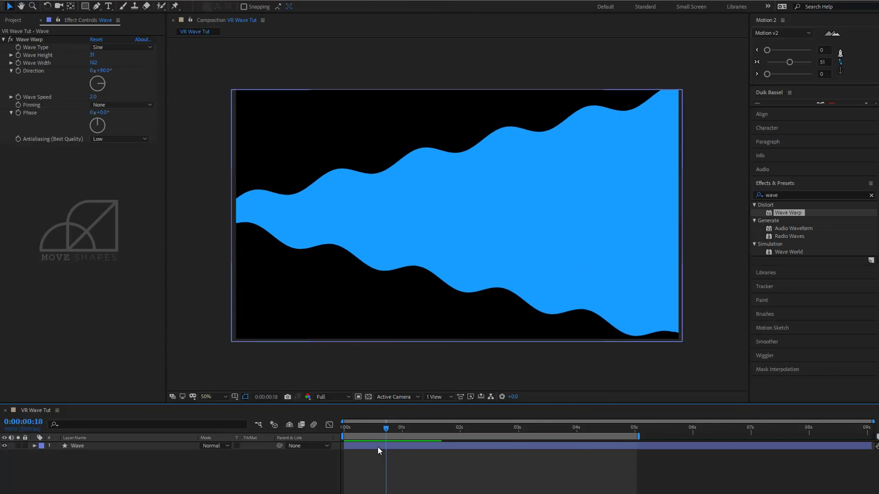
Set the Wave Warp pinning to Left Edge, comparing it with None.
click(377, 447)
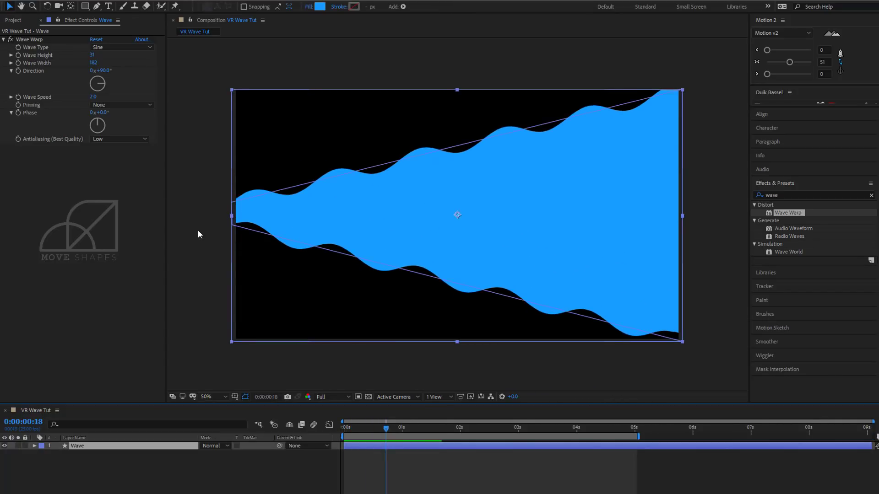
click(135, 106)
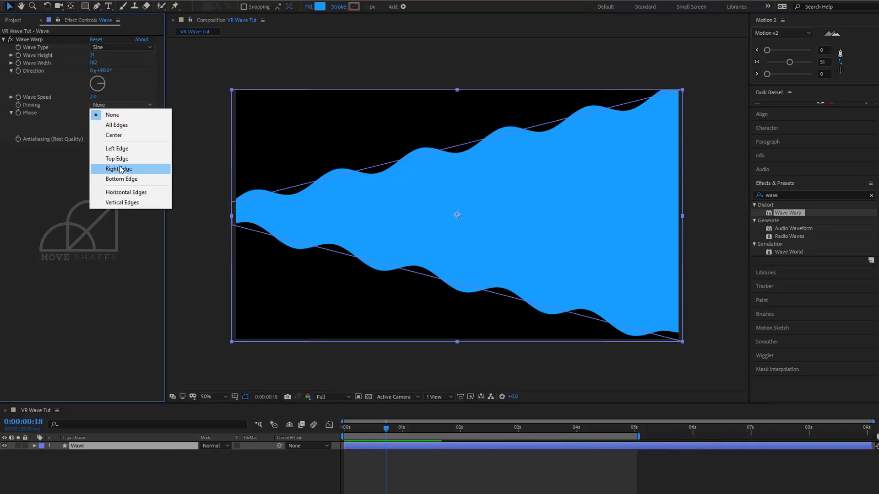
click(118, 149)
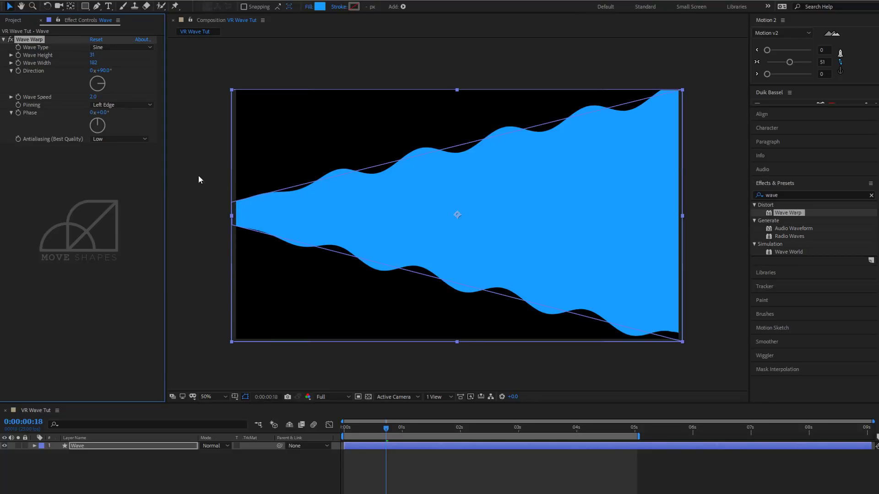
click(127, 105)
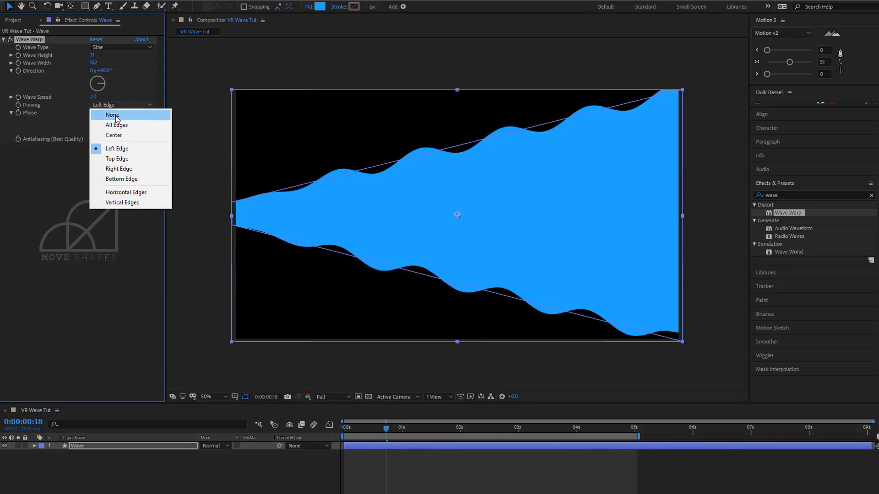
click(112, 116)
click(117, 105)
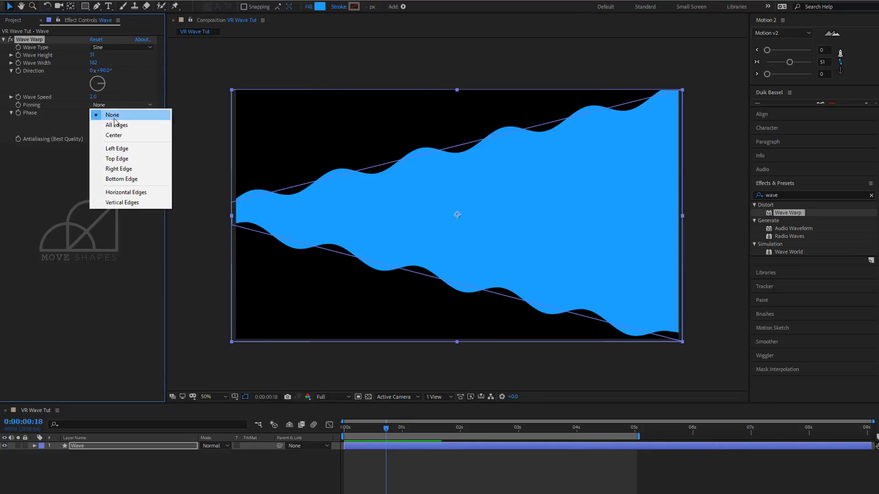
click(117, 149)
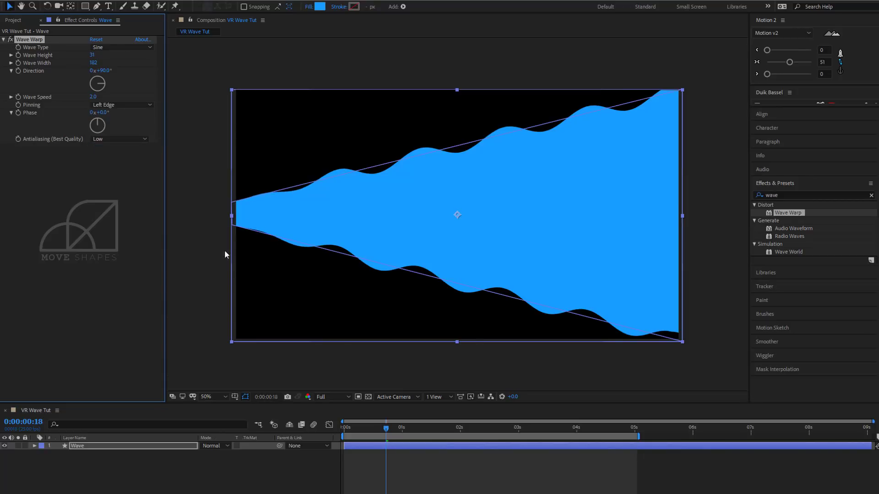
Preview the pinned wave animation and scrub to 0:00:01:17 to check its motion.
click(457, 461)
key(space)
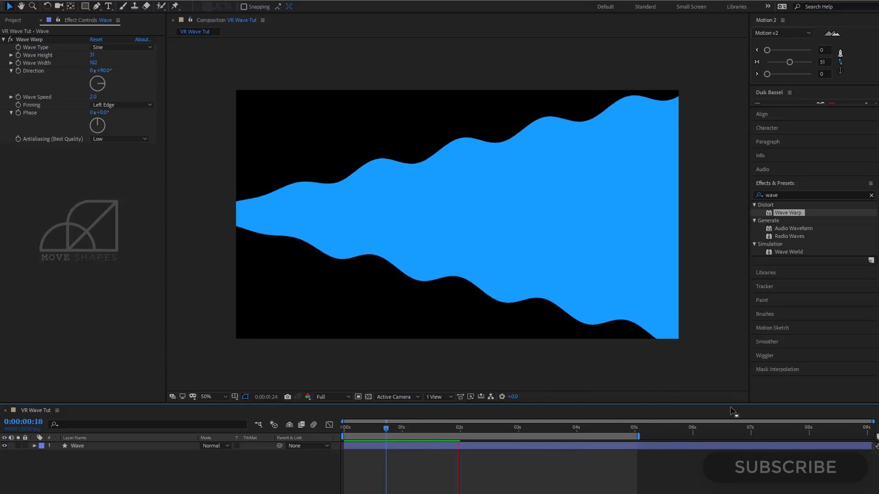
click(421, 429)
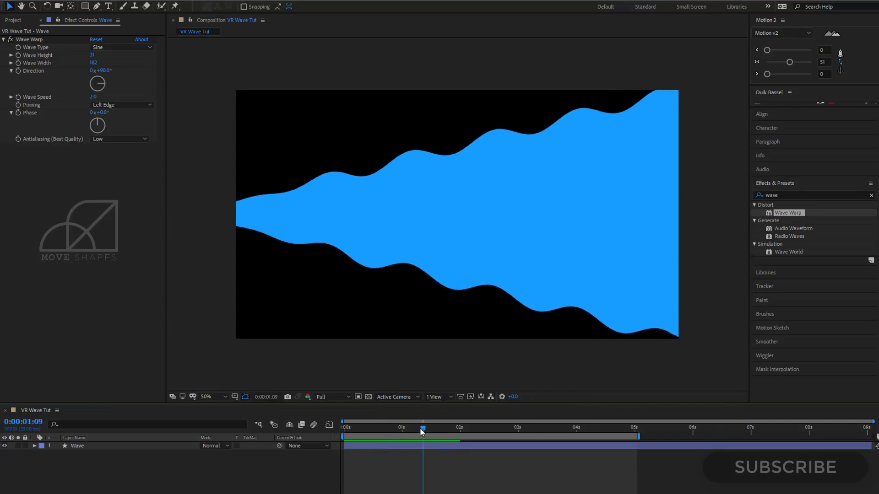
drag(421, 432, 442, 433)
click(137, 447)
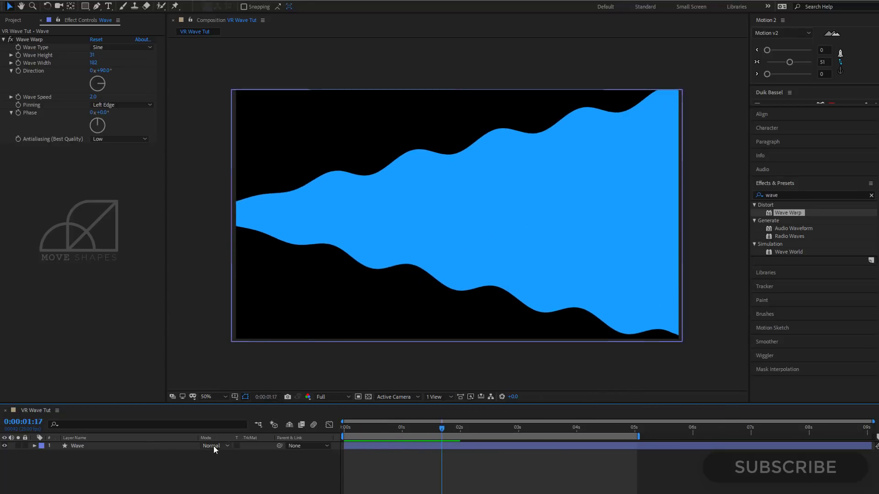
Pre-compose the Wave layer into a new composition named Wave Comp.
click(389, 447)
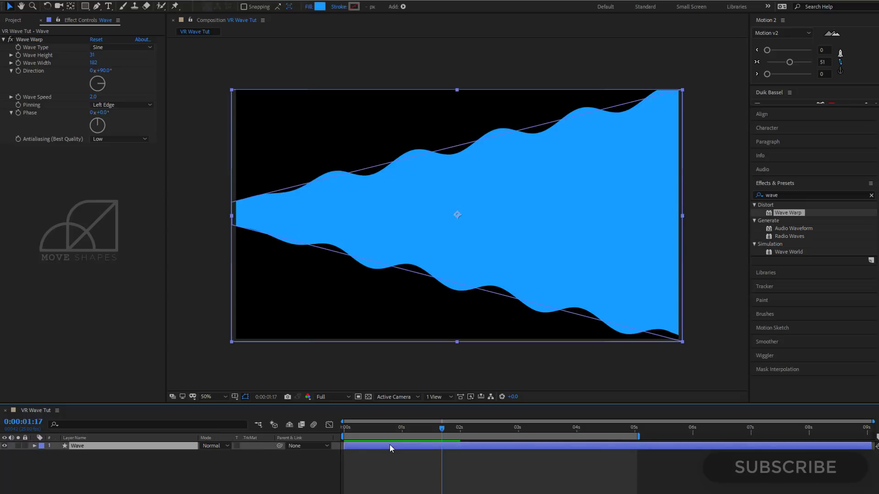
right_click(389, 447)
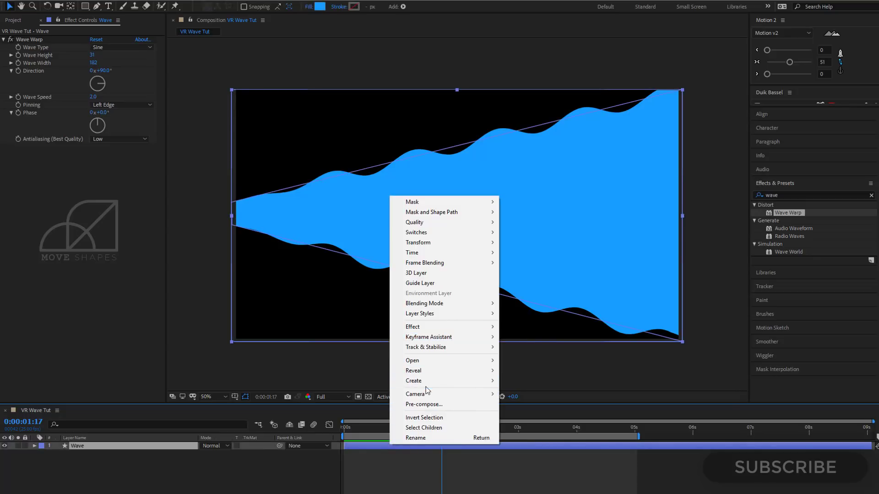
click(430, 405)
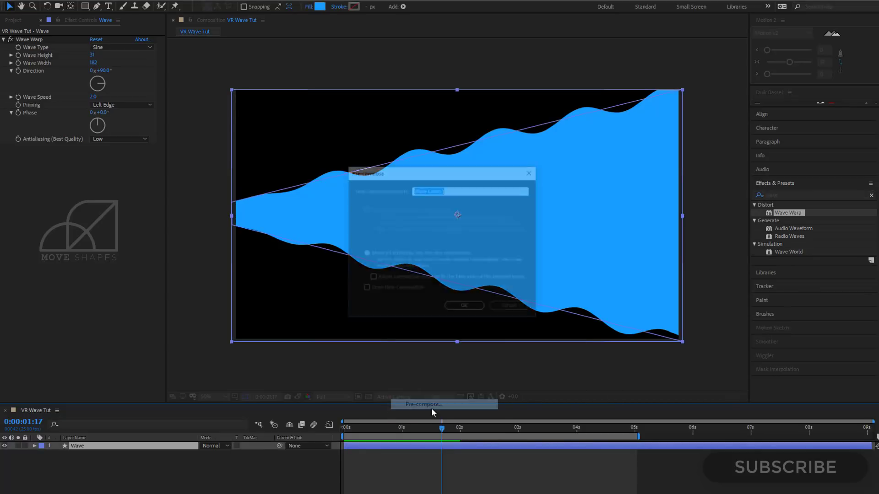
text(W)
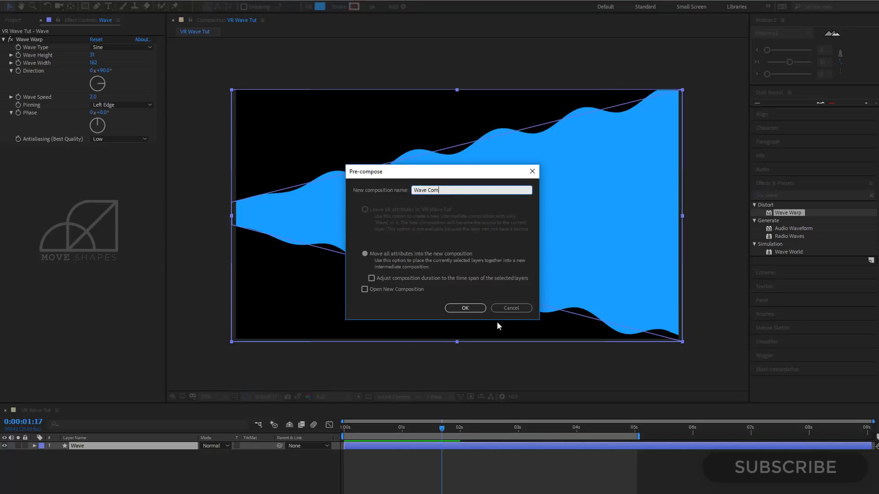
key(Return)
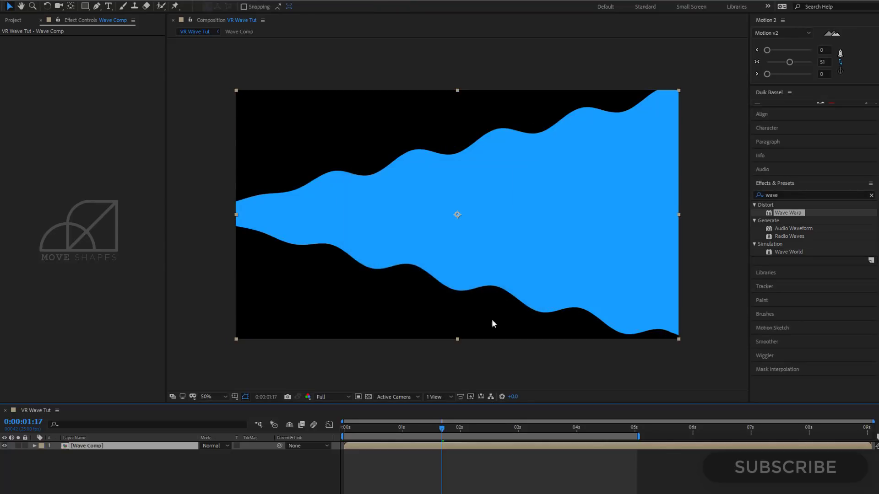
Extend the work area to about 8 seconds and return the current time to 0:00:00:00.
click(392, 389)
drag(379, 430, 315, 441)
drag(640, 437, 816, 436)
drag(638, 430, 334, 452)
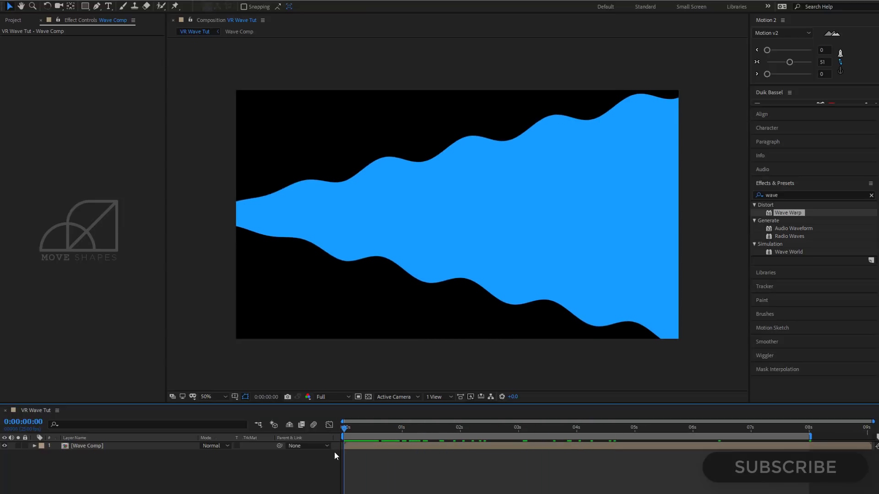
Move the Wave Comp layer's anchor point to the middle of its left edge, at the wave's narrow end.
click(373, 448)
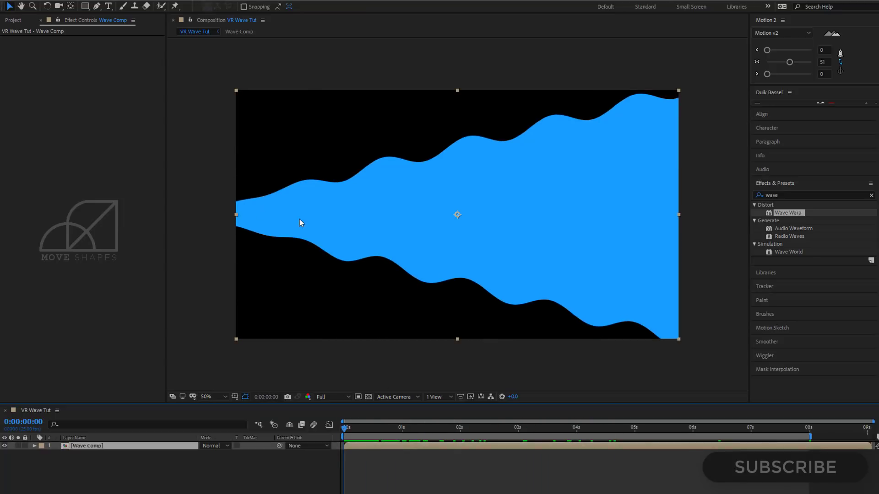
click(71, 6)
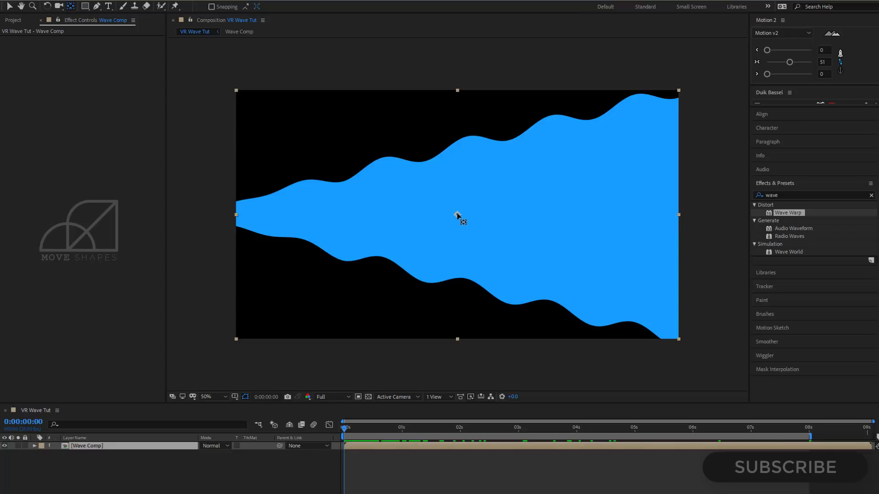
drag(457, 215, 236, 215)
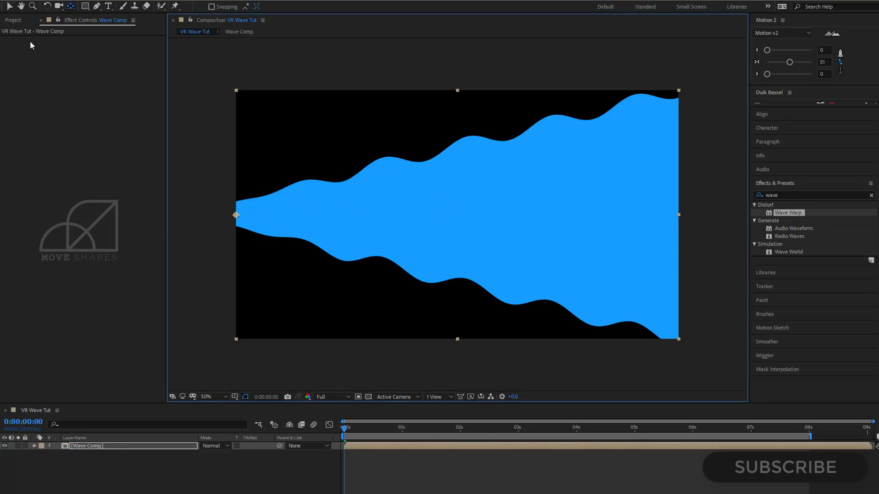
click(10, 11)
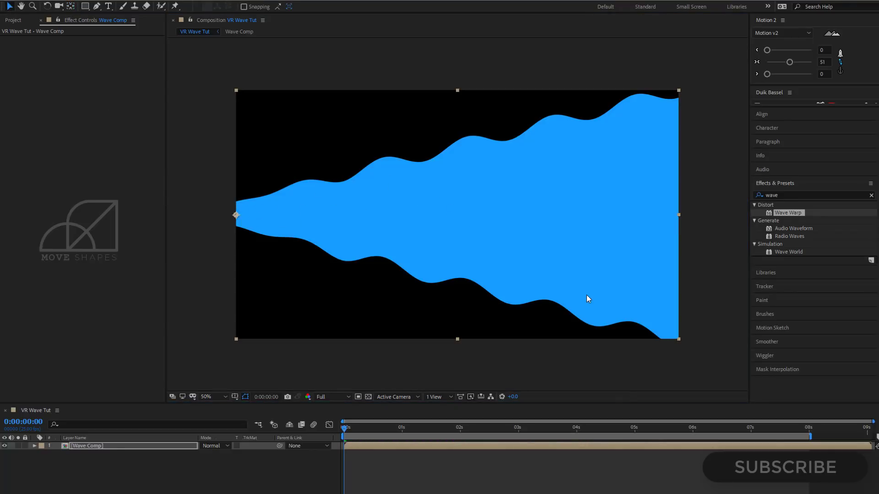
click(347, 482)
Set the Wave Comp layer's rotation to -90° so the wave points upward from its narrow end.
click(365, 447)
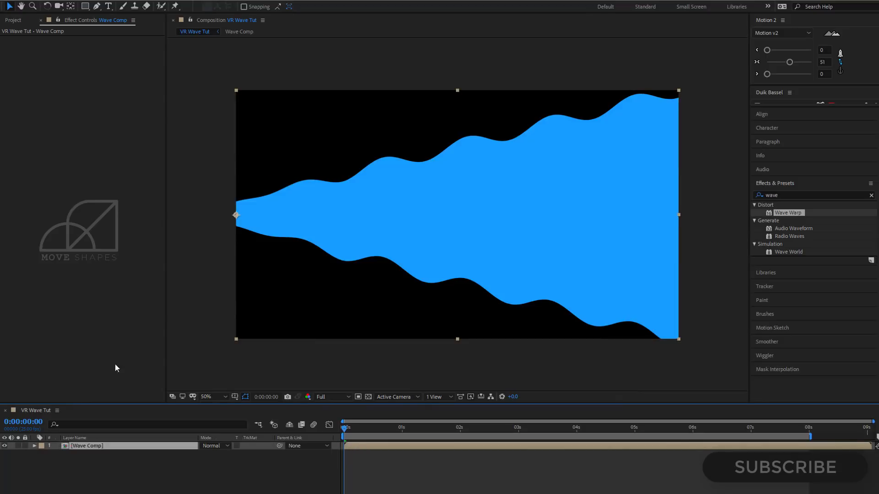
key(r)
drag(217, 455, 184, 463)
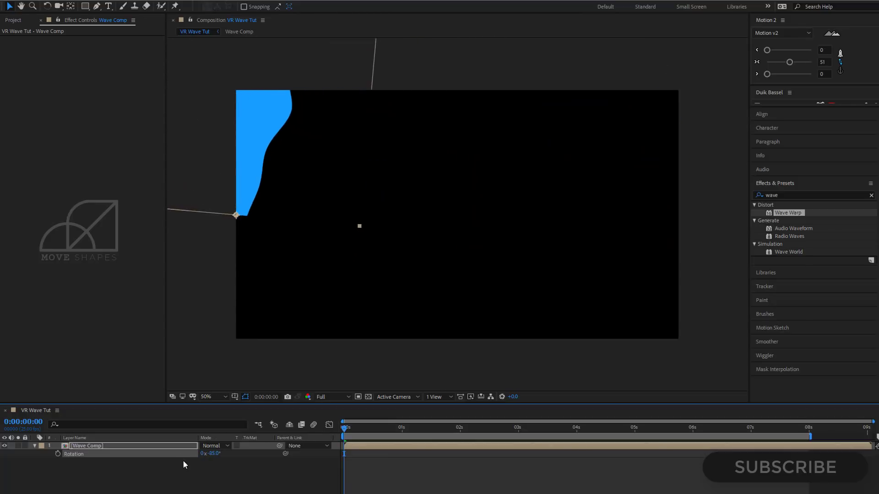
click(214, 454)
text(90)
key(Return)
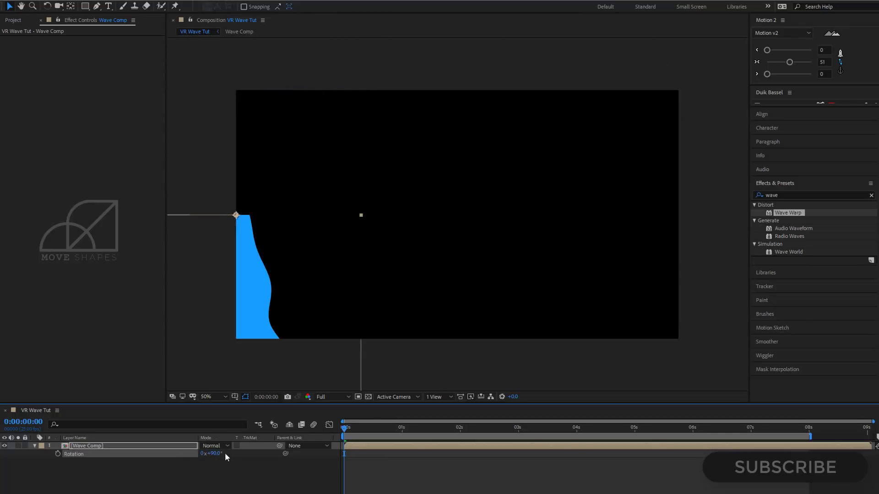
click(214, 454)
text(-90)
key(Return)
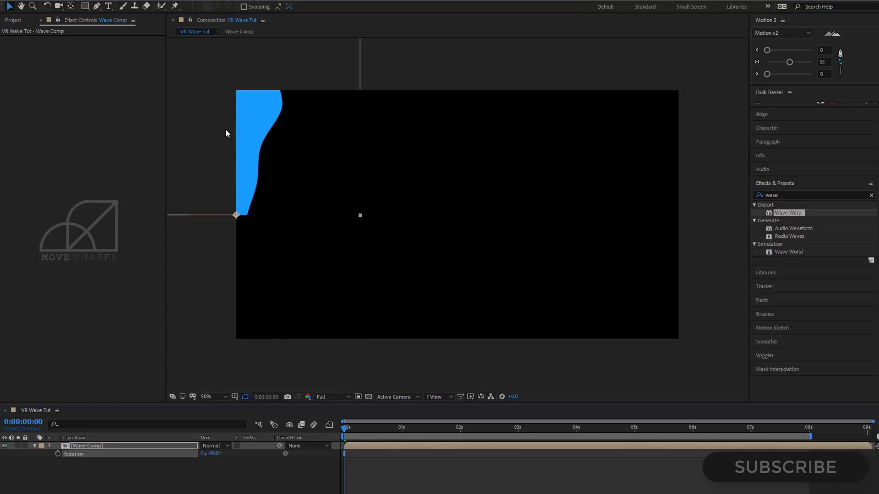
Place the wave's narrow end at the frame's bottom centre and keyframe its rotation at -130° at 0:00:00:00.
drag(236, 215, 465, 343)
drag(210, 457, 240, 460)
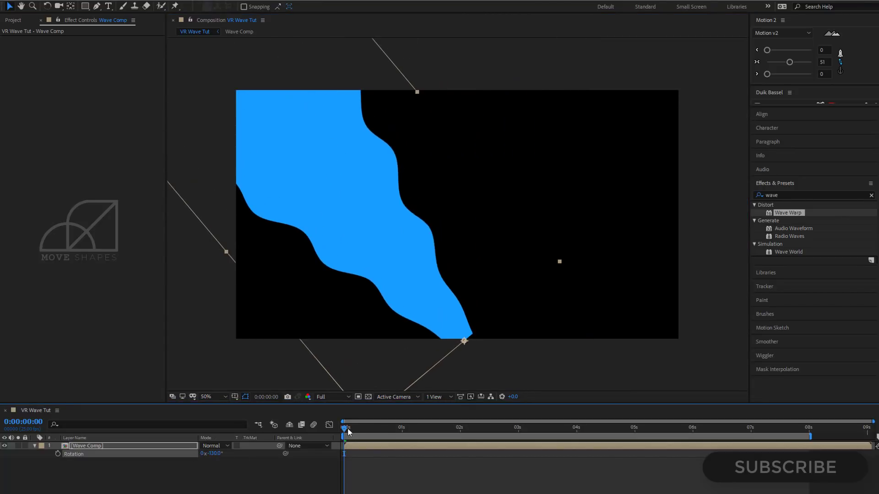
drag(348, 429, 346, 448)
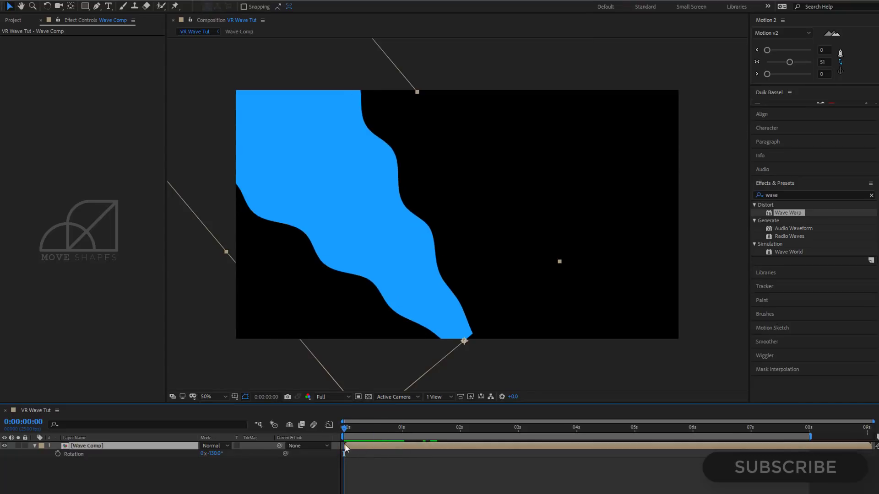
click(58, 454)
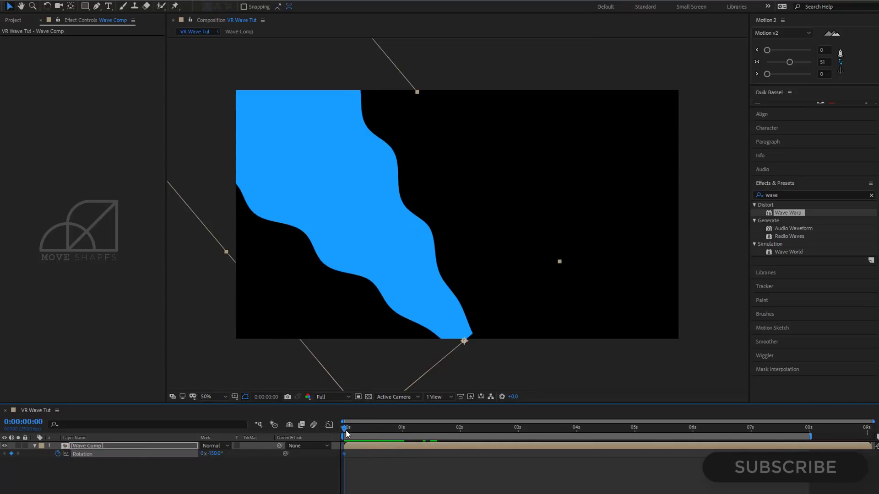
Add rotation keyframes of -130° at about 1.4 seconds and -52° at 0:00:02:24.
drag(346, 431, 516, 429)
click(520, 428)
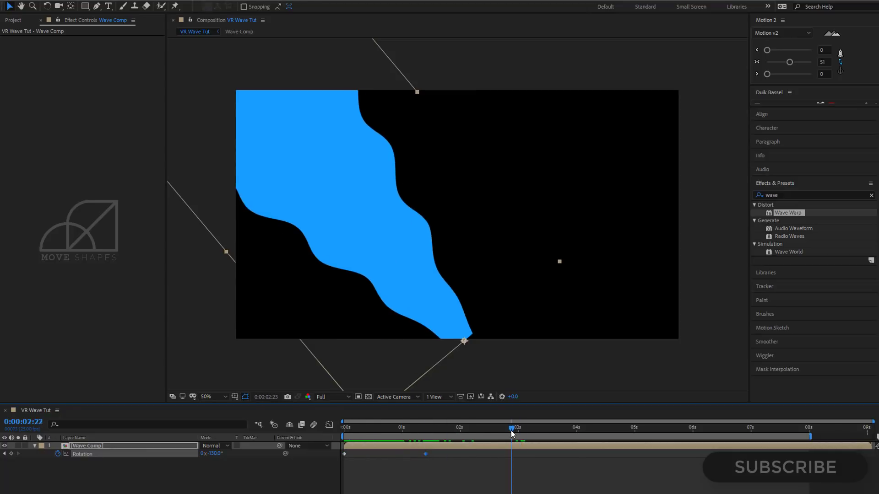
drag(218, 454, 251, 453)
click(455, 361)
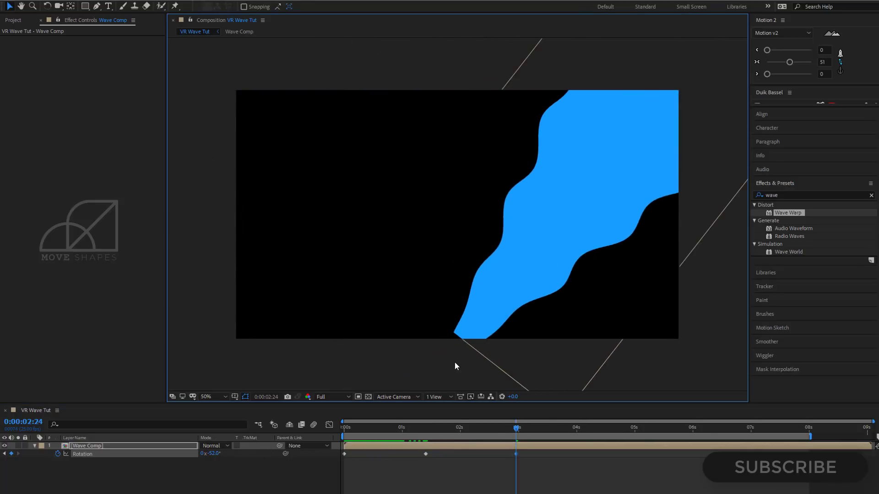
Lower the Wave Comp layer to a Y position of 1134 so its cut-off narrow end sits below the frame.
scroll(512, 357, up, 1)
drag(554, 346, 522, 215)
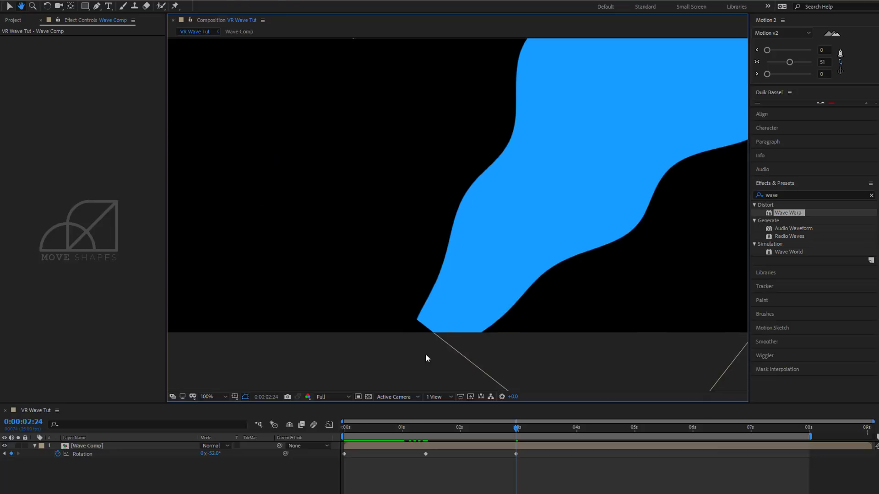
click(471, 444)
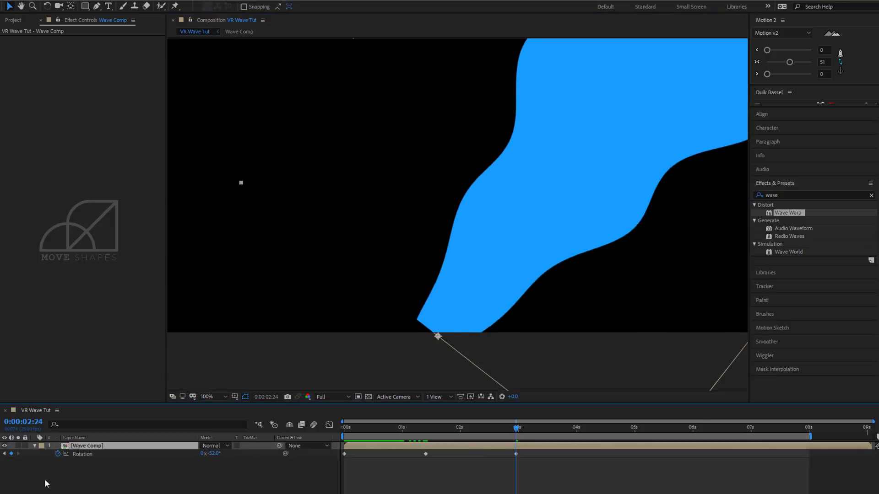
click(33, 446)
click(35, 447)
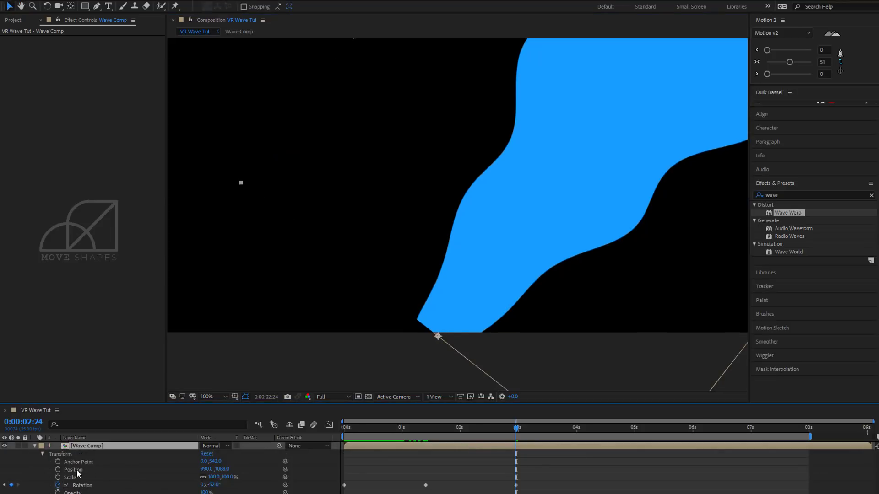
click(76, 469)
drag(222, 469, 244, 469)
click(223, 396)
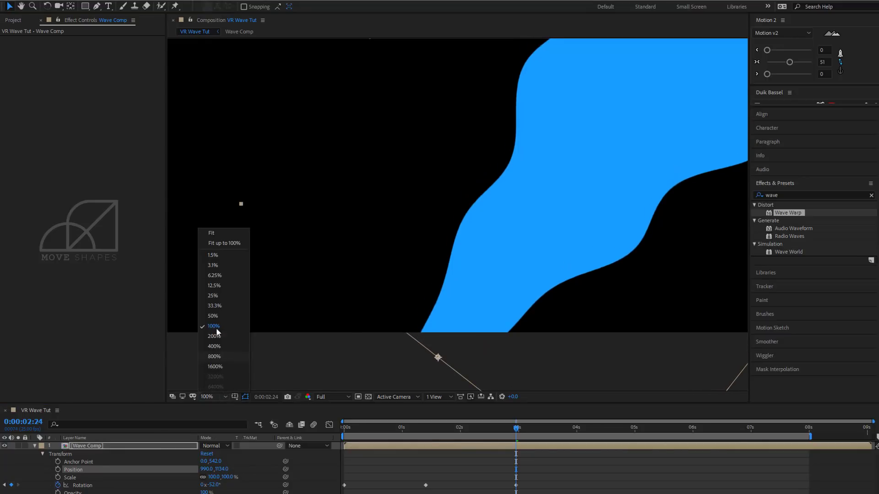
click(223, 243)
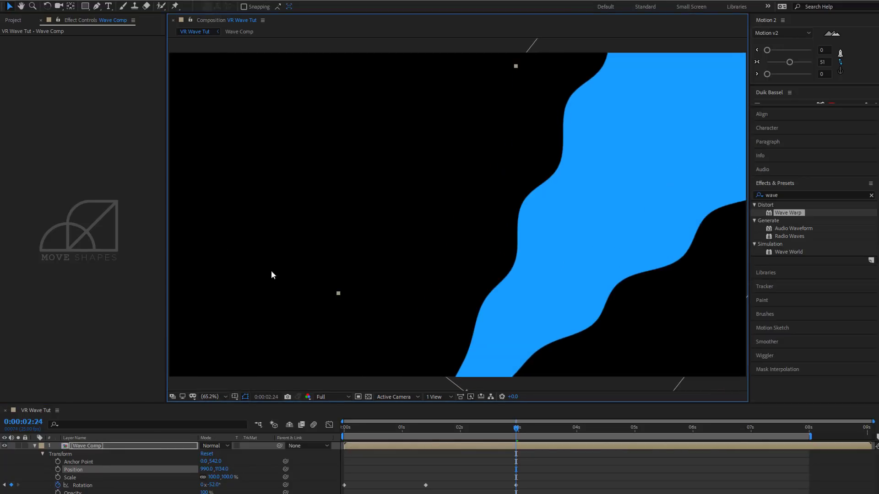
Add a -52° rotation keyframe at 0:00:04:07 and copy the first -130° keyframe to about 6 seconds.
click(434, 461)
drag(406, 404, 594, 433)
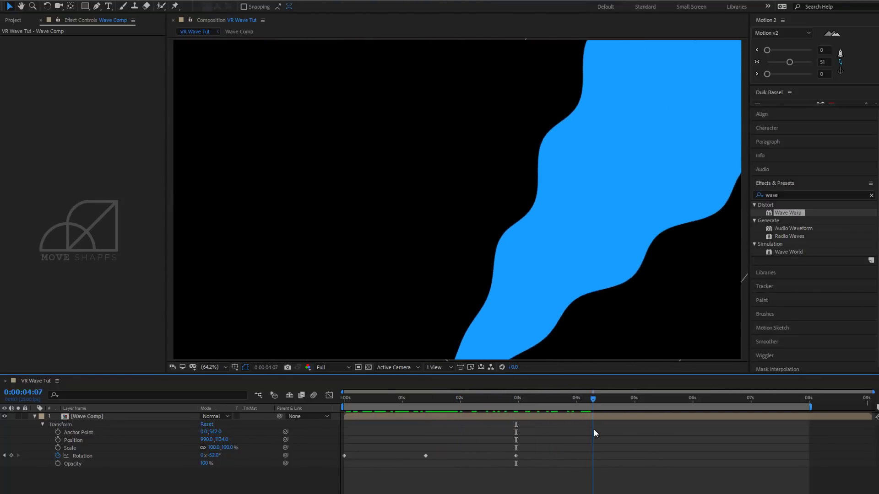
click(58, 448)
key(ctrl+z)
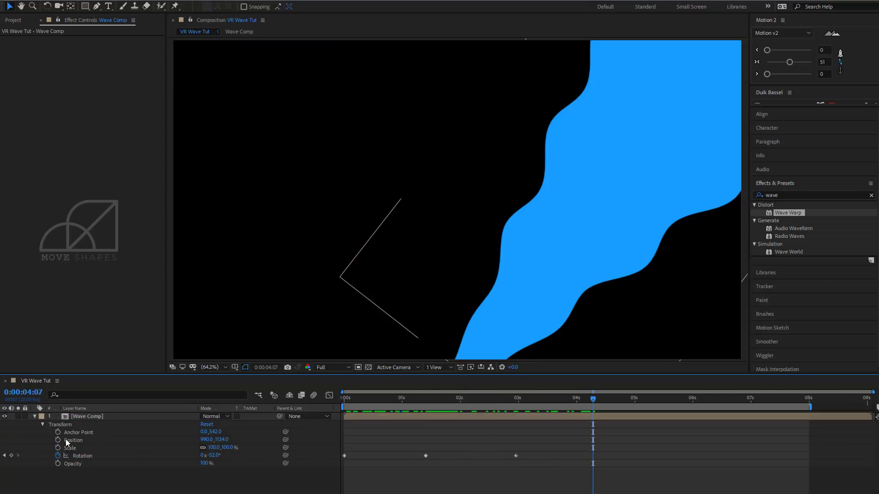
click(11, 455)
click(609, 399)
drag(688, 411, 469, 399)
click(345, 456)
key(ctrl+v)
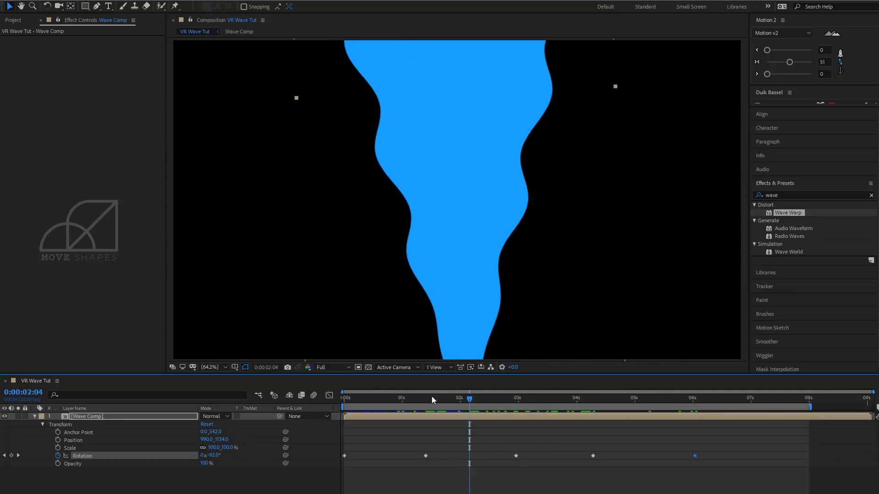
Add scale keyframes at about 1.4 seconds, 0:00:02:06 and about 3 seconds, changing the wave's scale at the middle one.
click(396, 400)
drag(396, 403, 476, 413)
click(58, 448)
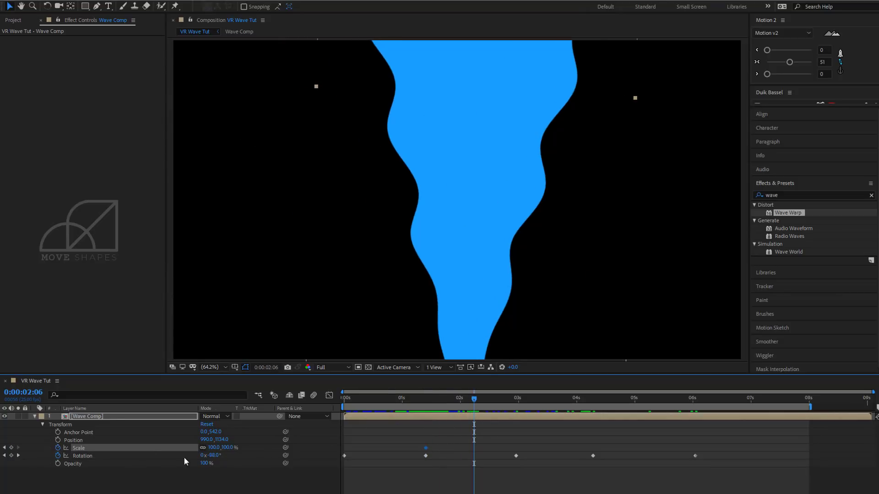
drag(212, 450, 252, 451)
key(ctrl+z)
drag(473, 401, 515, 446)
key(ctrl+v)
Copy the three scale keyframes to start at 0:00:04:07 and align the ones near 3 and 6 seconds with the rotation keyframes.
drag(482, 397, 593, 433)
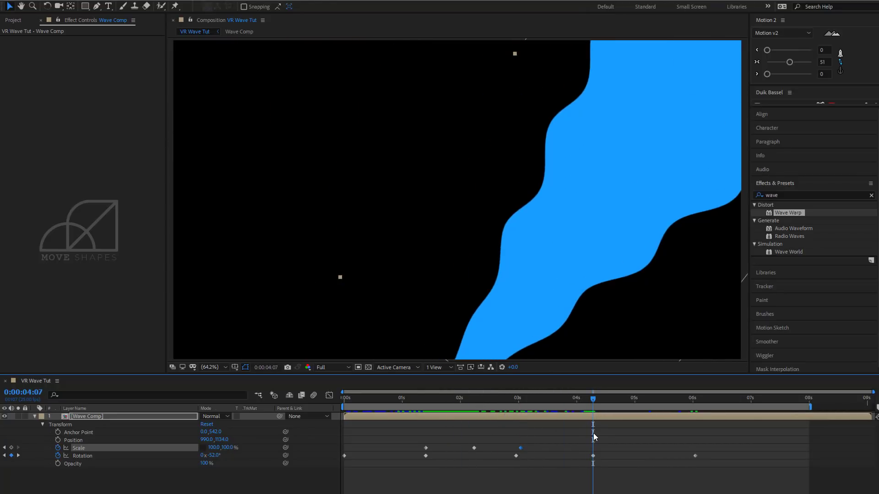
drag(531, 444, 414, 447)
drag(603, 402, 713, 423)
click(692, 450)
drag(690, 450, 695, 450)
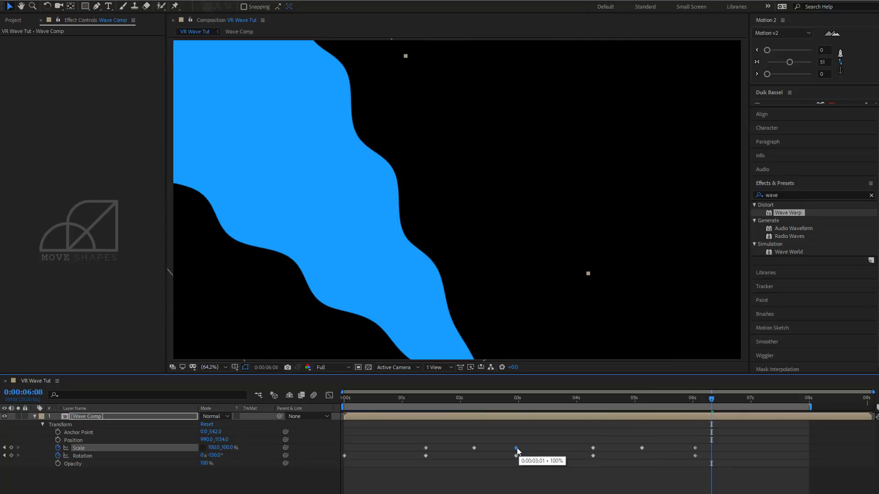
drag(518, 449, 513, 449)
click(532, 444)
click(706, 440)
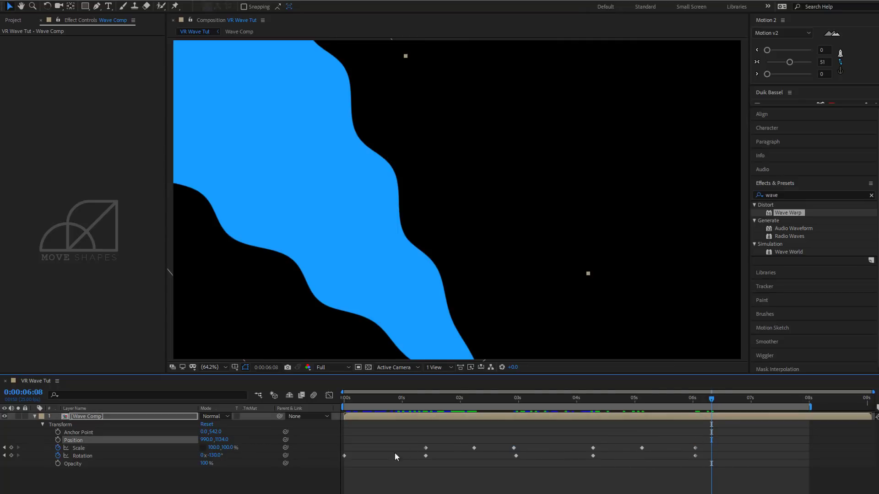
Apply Easy Ease to all scale and rotation keyframes of Wave Comp and preview the swinging wave.
drag(697, 446, 344, 466)
right_click(425, 454)
mouse_move(503, 448)
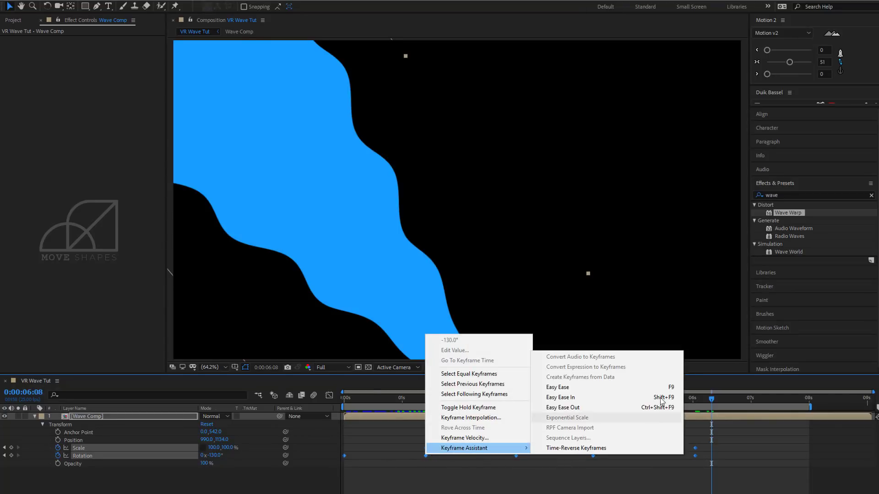
click(666, 386)
click(685, 486)
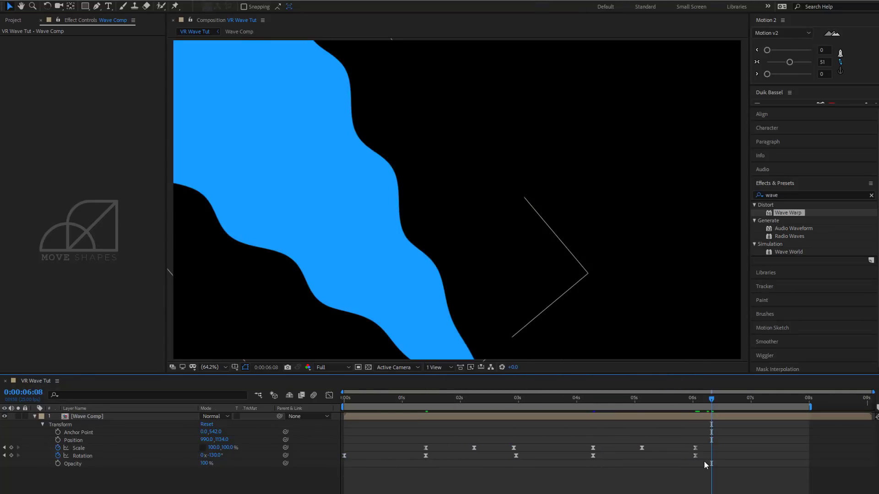
key(space)
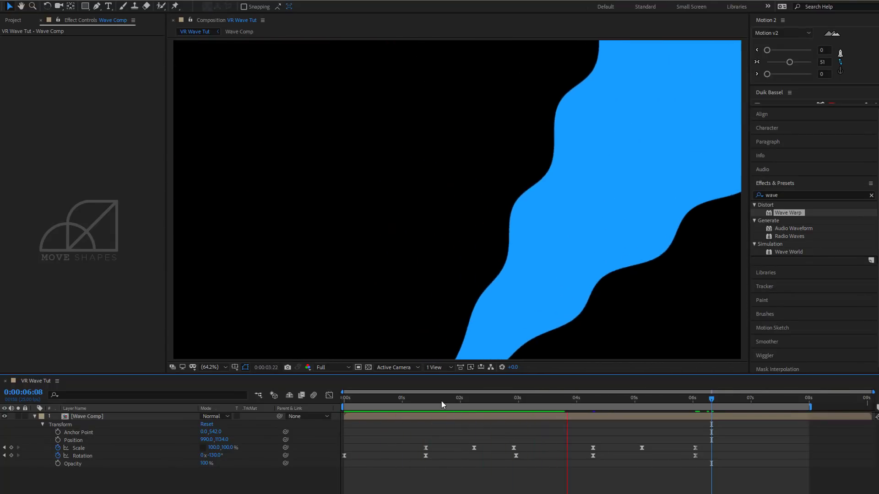
drag(430, 400, 734, 409)
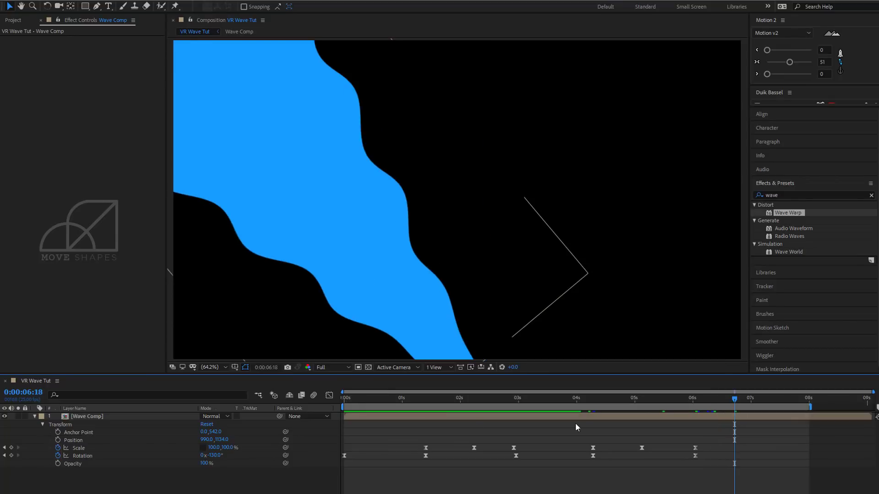
Scrub the Opening Shot_Update animation in Adobe Animate, then add Opening Shot_Update.swf beneath Wave Comp in After Effects and scrub the result.
click(35, 416)
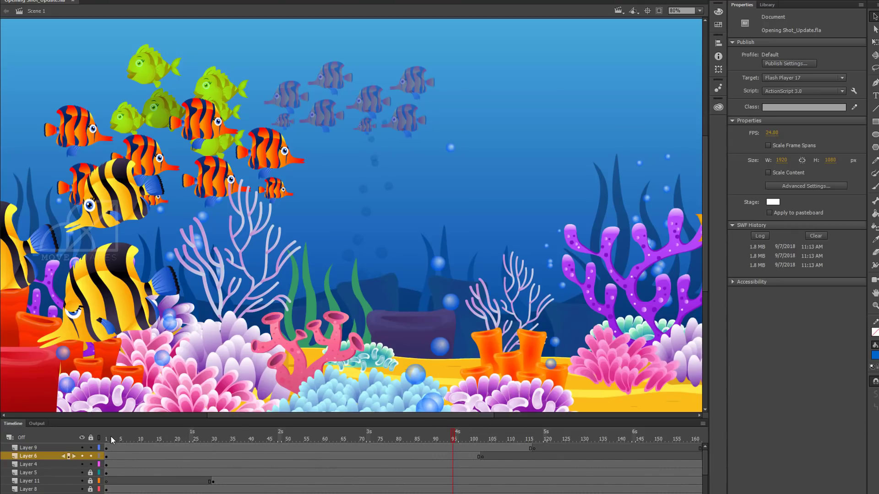
drag(110, 436, 349, 459)
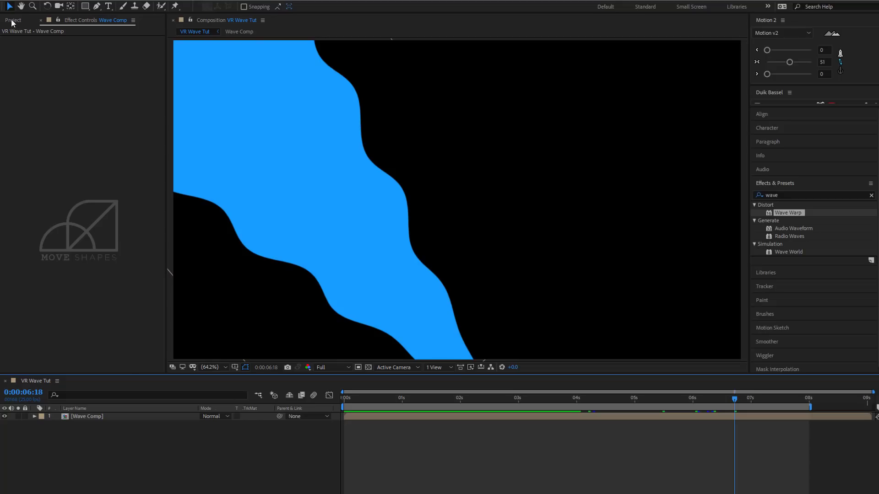
click(13, 20)
click(47, 102)
drag(44, 105, 88, 425)
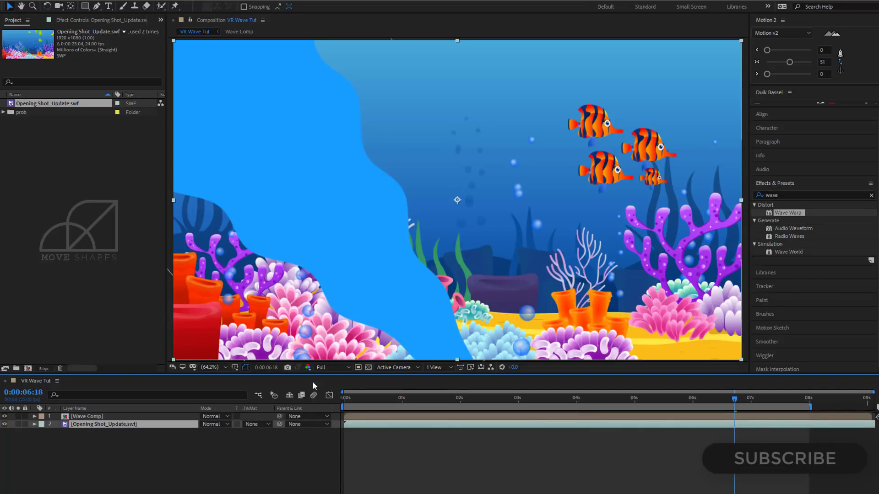
click(465, 468)
drag(362, 400, 548, 411)
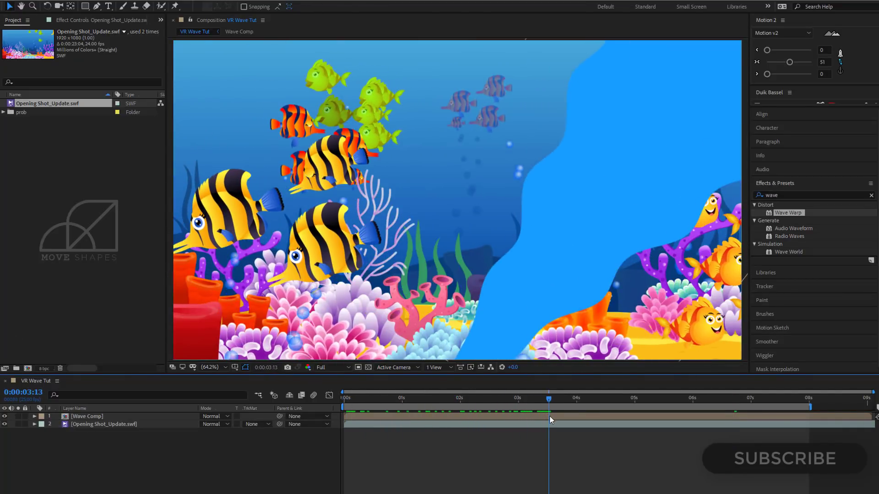
Set the track matte of the Opening Shot_Update.swf layer to Wave Comp's alpha and scrub through the masked animation.
click(99, 424)
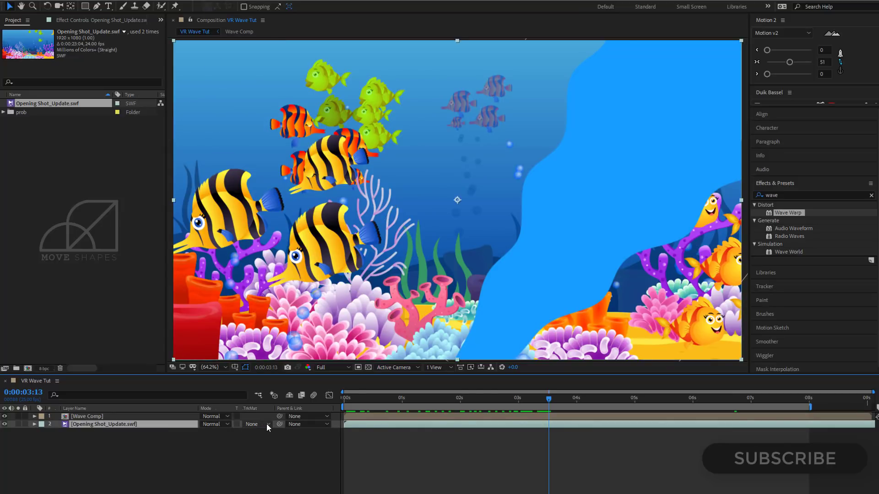
click(268, 425)
click(286, 451)
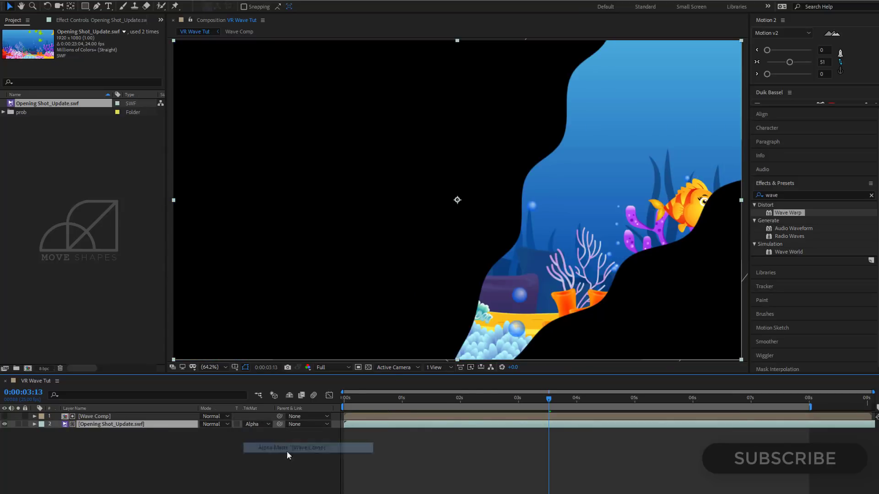
click(434, 476)
click(361, 398)
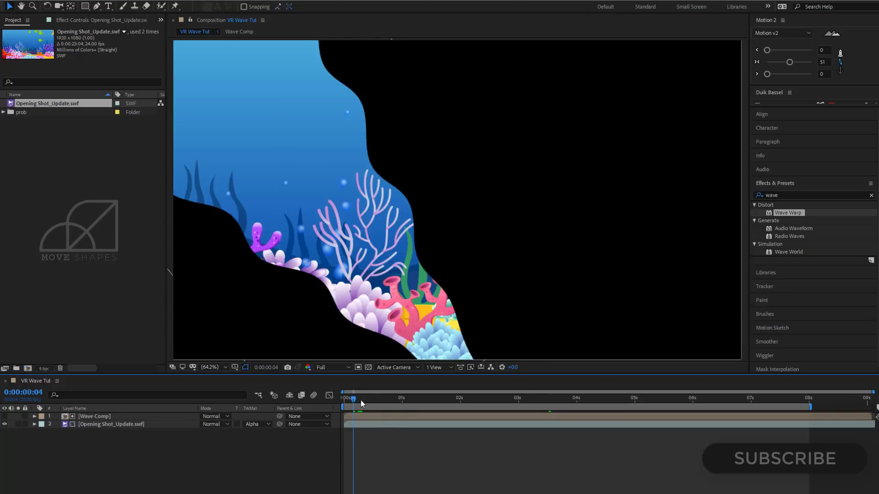
drag(361, 399, 515, 410)
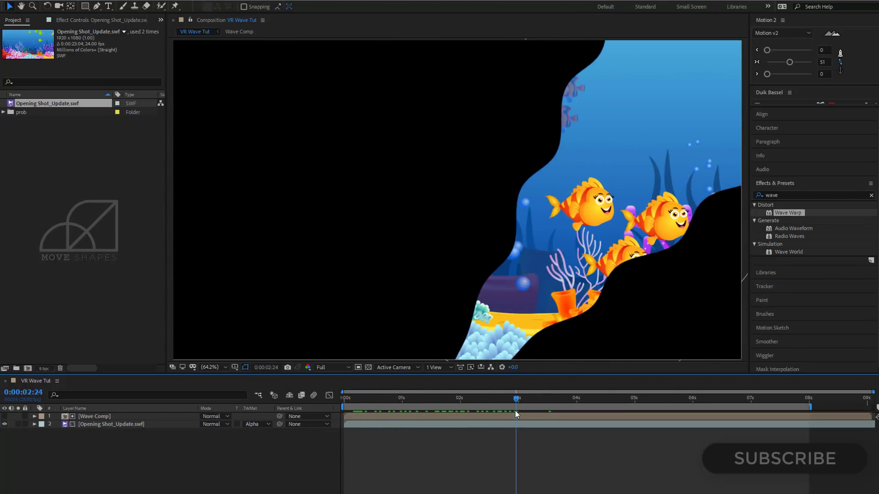
Create a 1920 x 1080 px solid in dark blue #040A31 and move it beneath the Opening Shot_Update.swf layer.
right_click(181, 445)
mouse_move(197, 340)
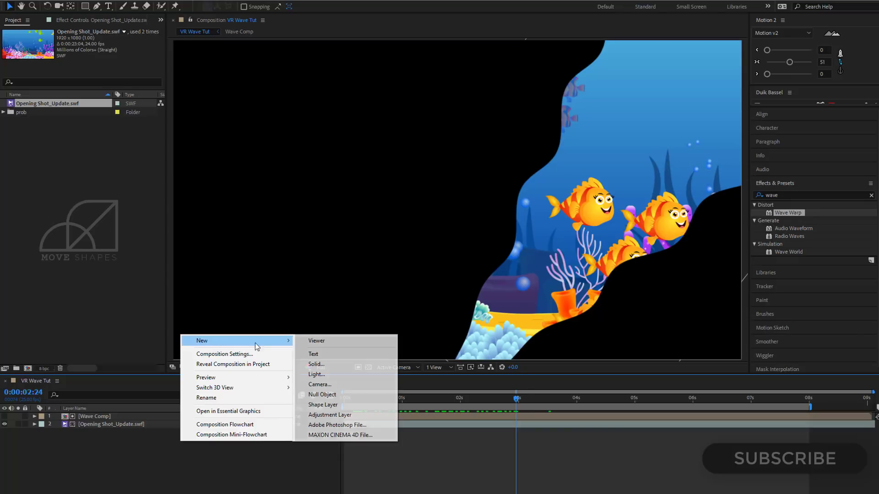
click(331, 365)
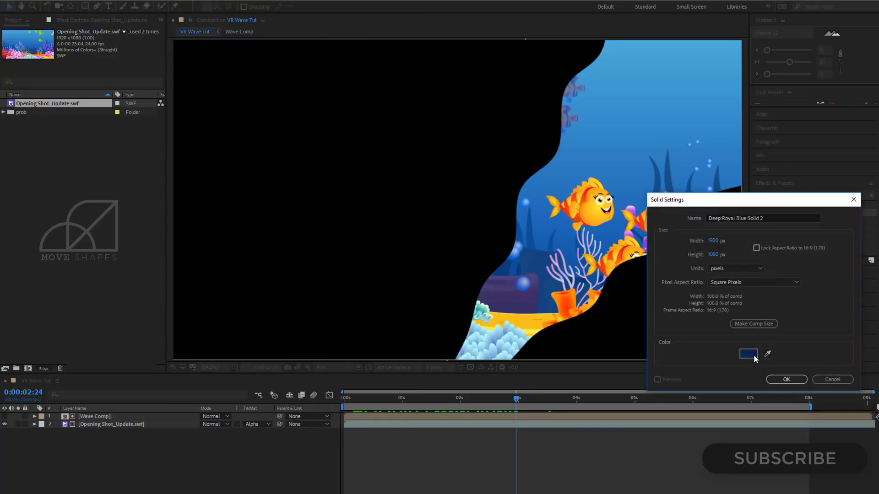
click(748, 353)
drag(666, 295, 649, 306)
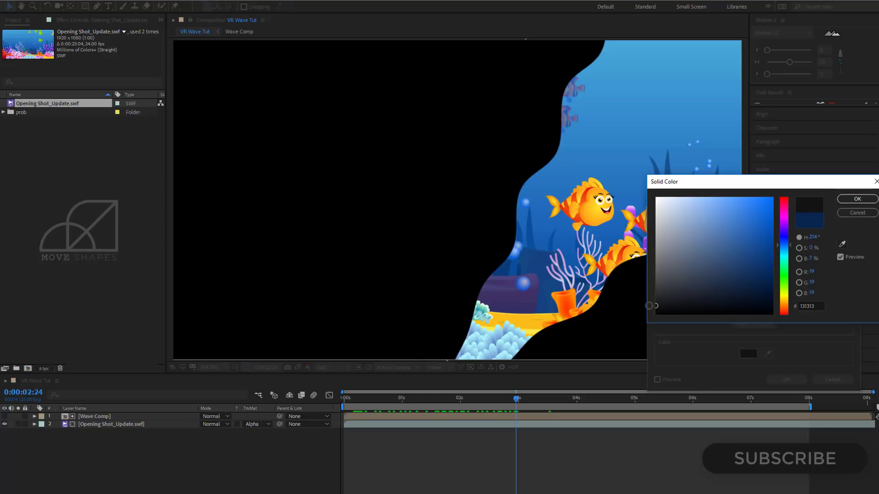
click(784, 239)
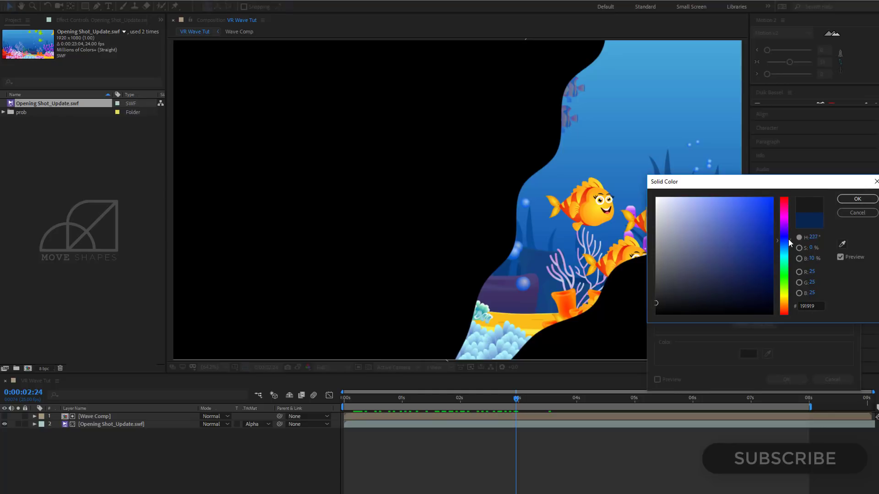
click(760, 290)
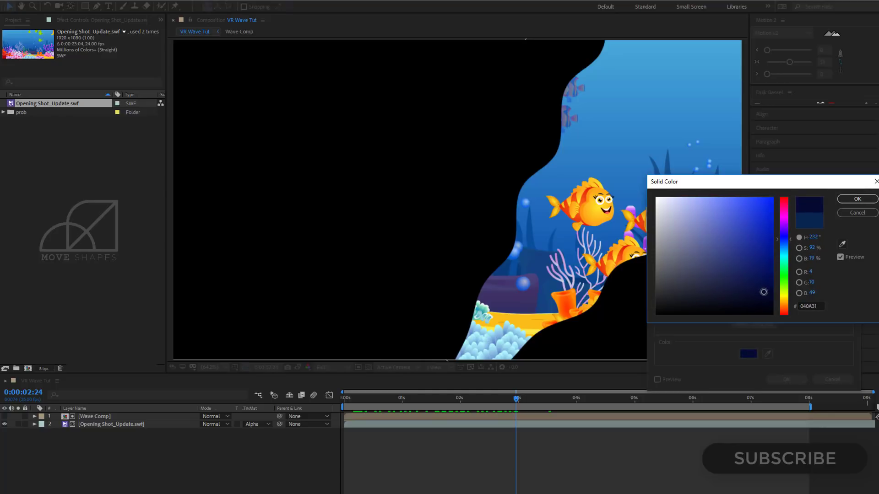
click(854, 201)
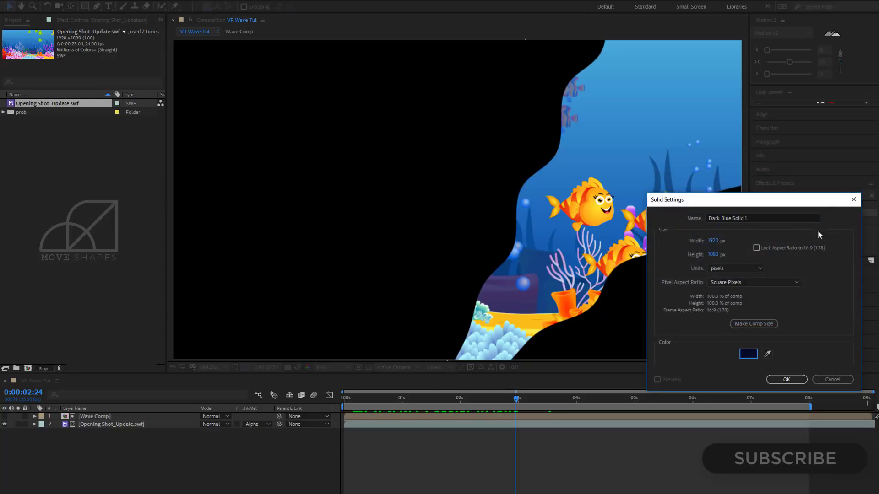
click(787, 380)
drag(91, 419, 92, 452)
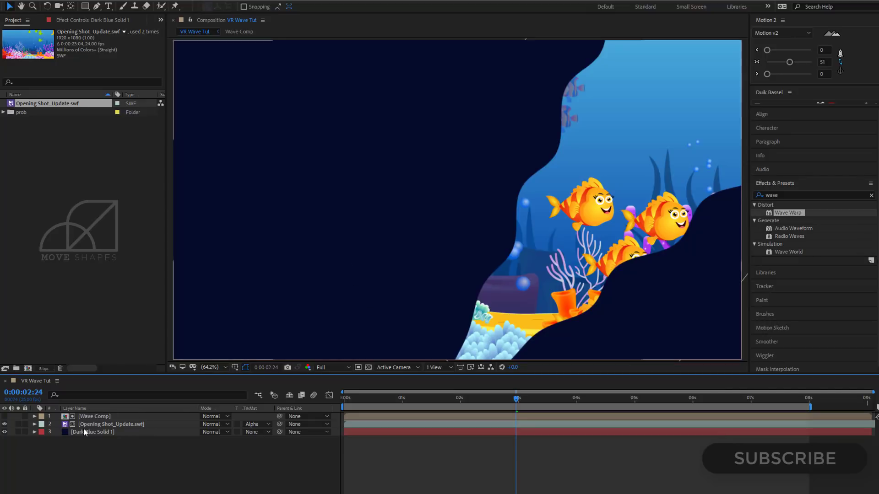
Apply a Fill effect to the dark blue solid with its colour set to #01092C and play back the composition.
click(92, 19)
right_click(78, 118)
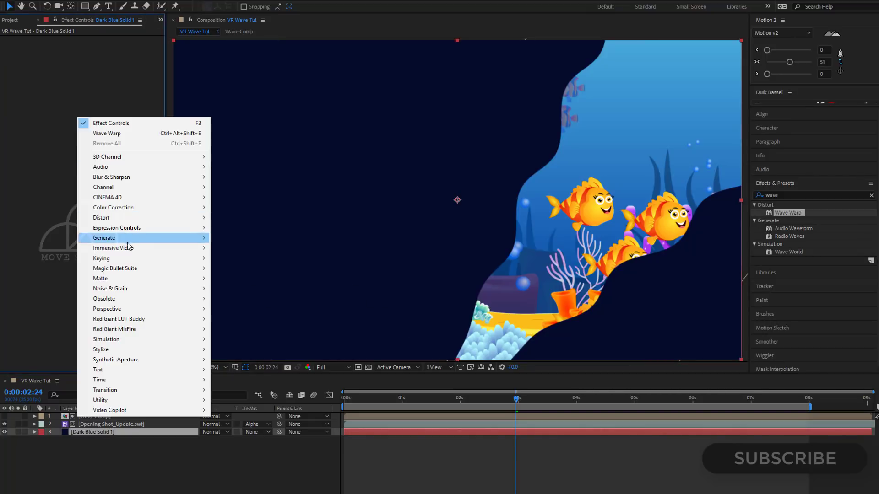
mouse_move(127, 239)
click(228, 390)
click(95, 63)
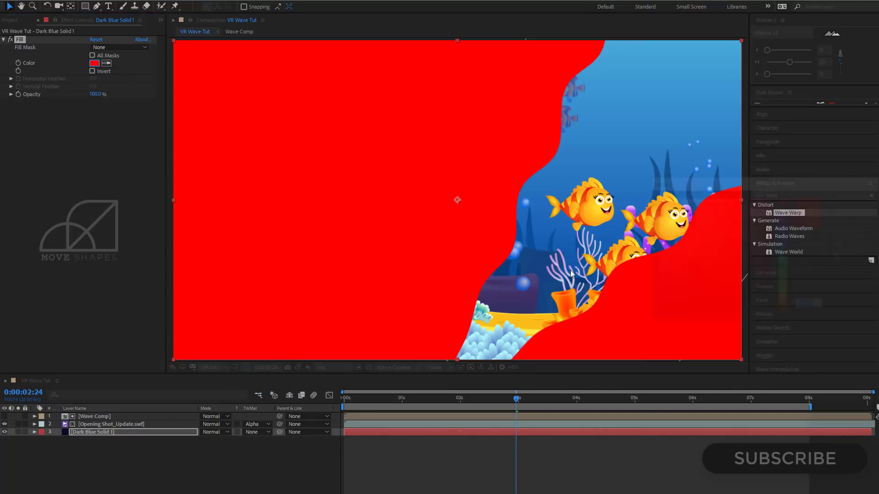
click(780, 241)
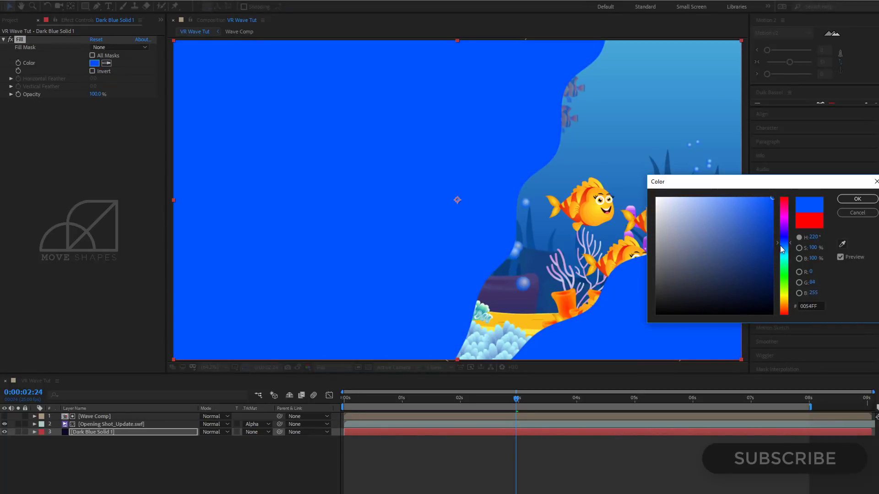
click(763, 295)
drag(763, 295, 762, 294)
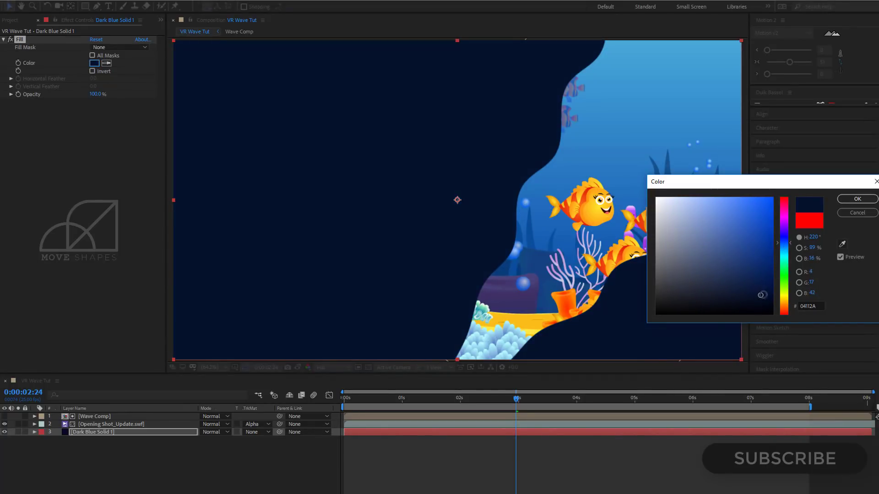
drag(791, 247, 788, 244)
drag(758, 294, 769, 294)
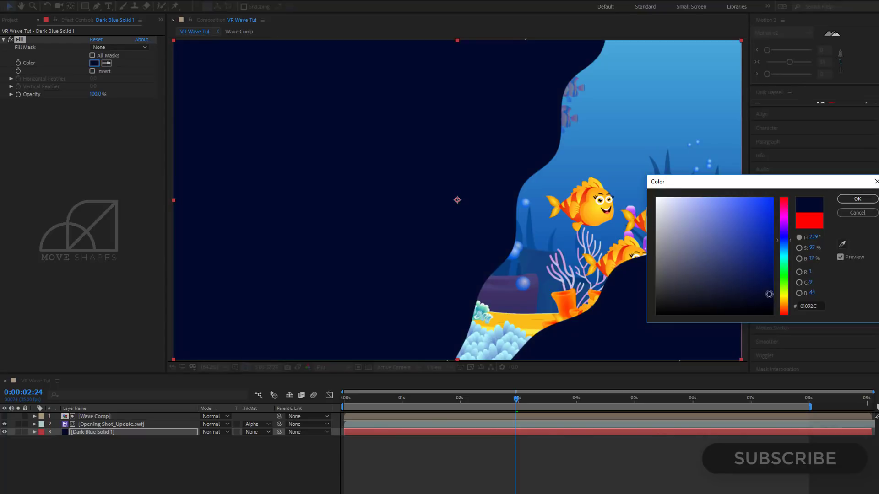
click(857, 198)
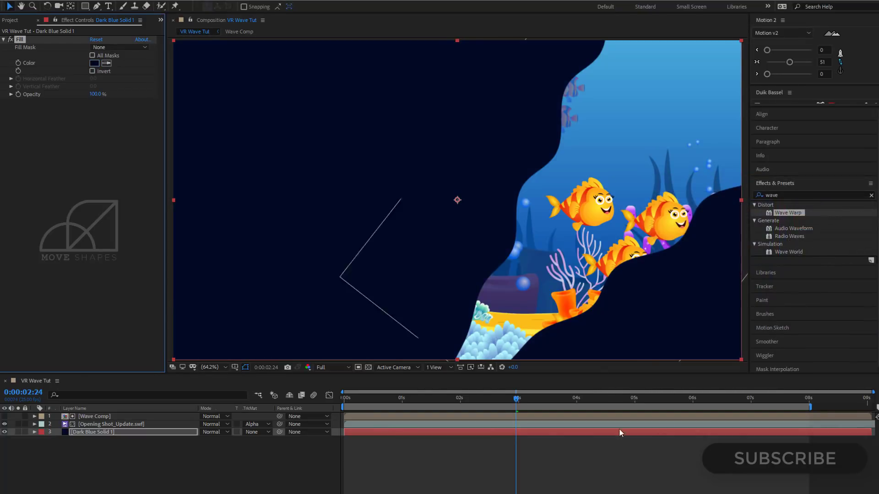
key(space)
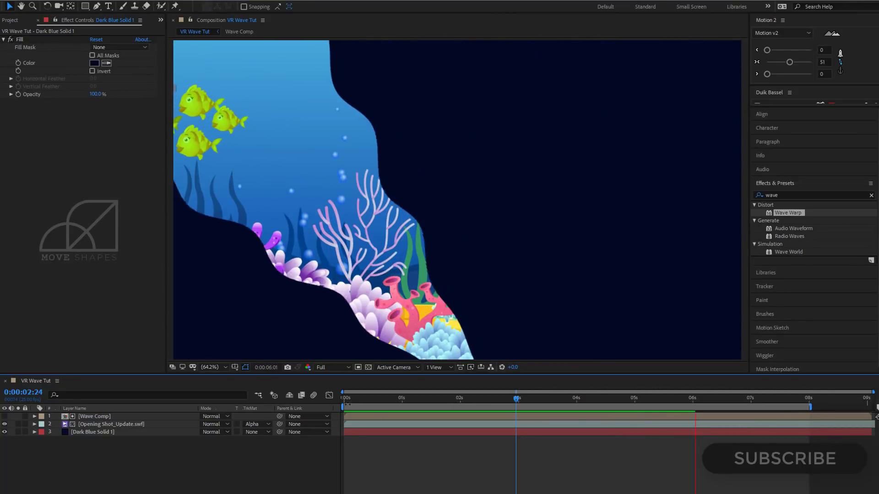
Add a Drop Shadow layer style to Wave Comp at 0:00:02:02 and expand its settings in an enlarged timeline.
drag(347, 400, 465, 401)
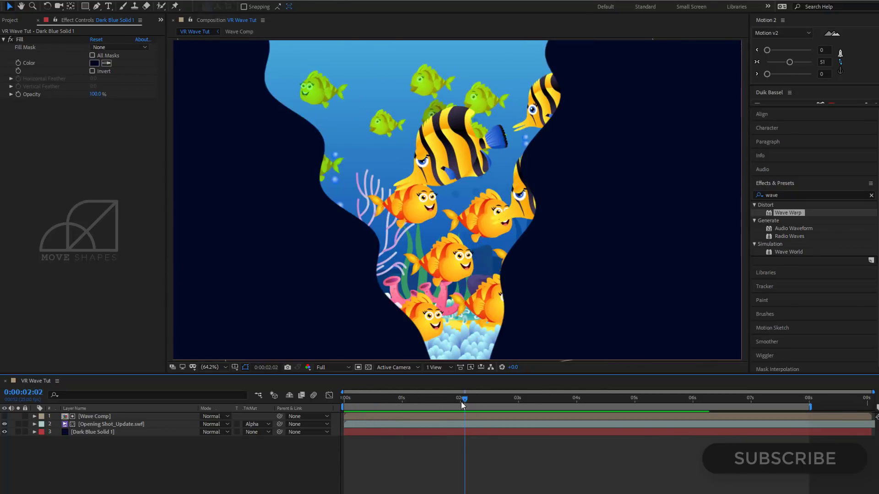
click(94, 417)
right_click(95, 416)
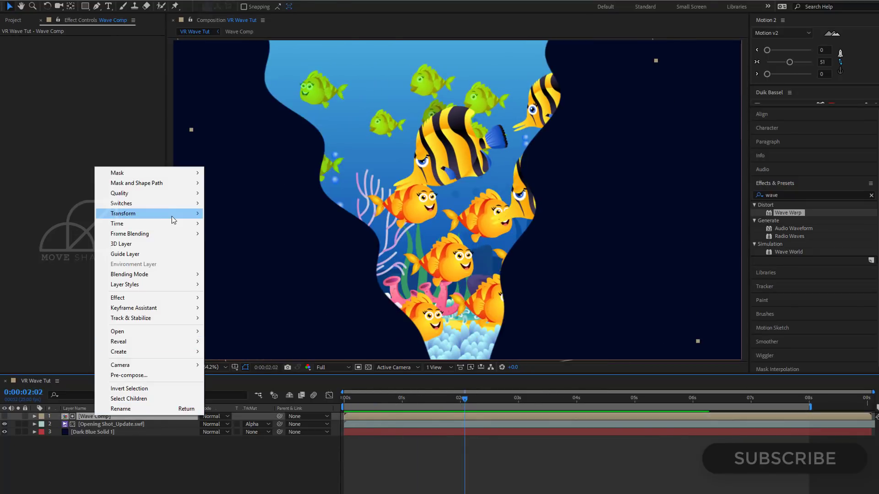
mouse_move(138, 287)
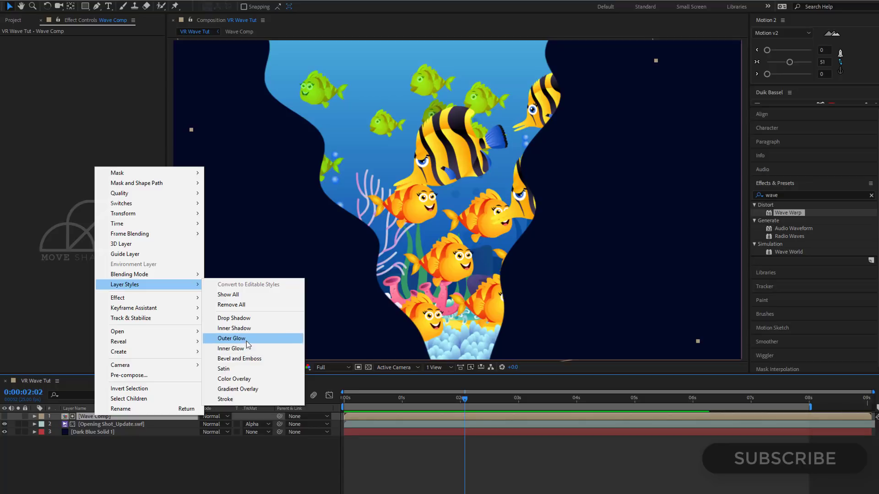
click(239, 322)
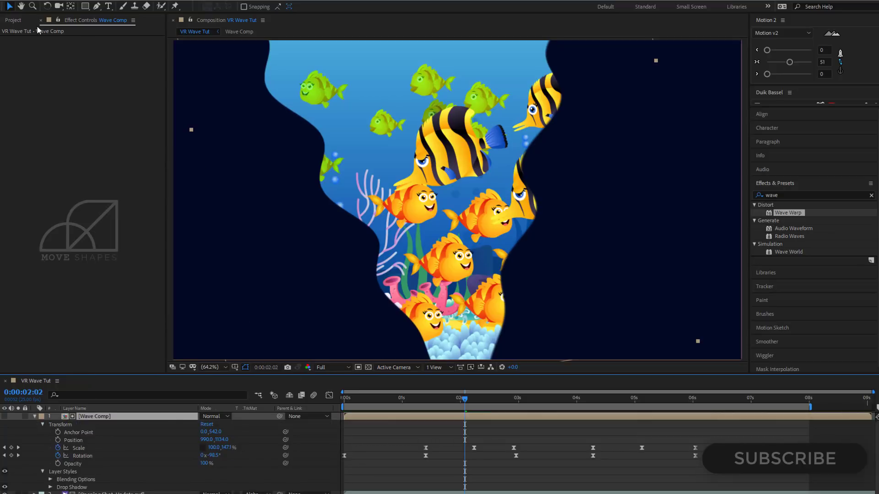
click(13, 20)
click(65, 20)
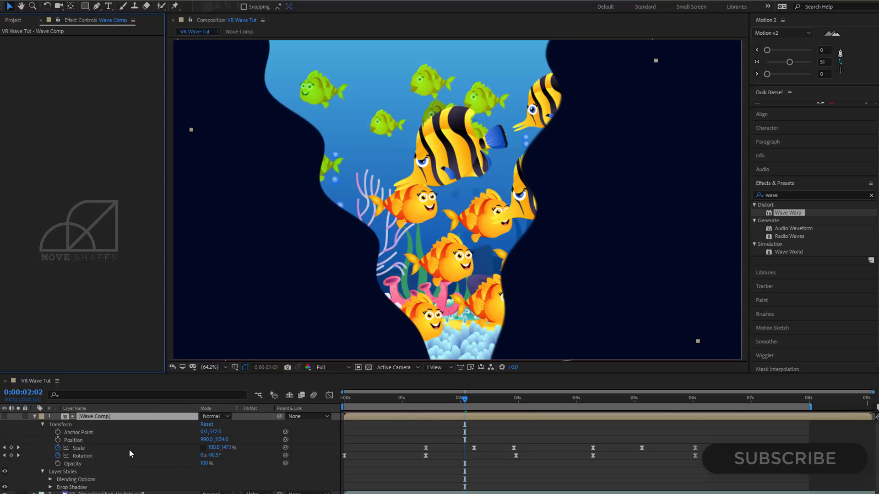
click(43, 425)
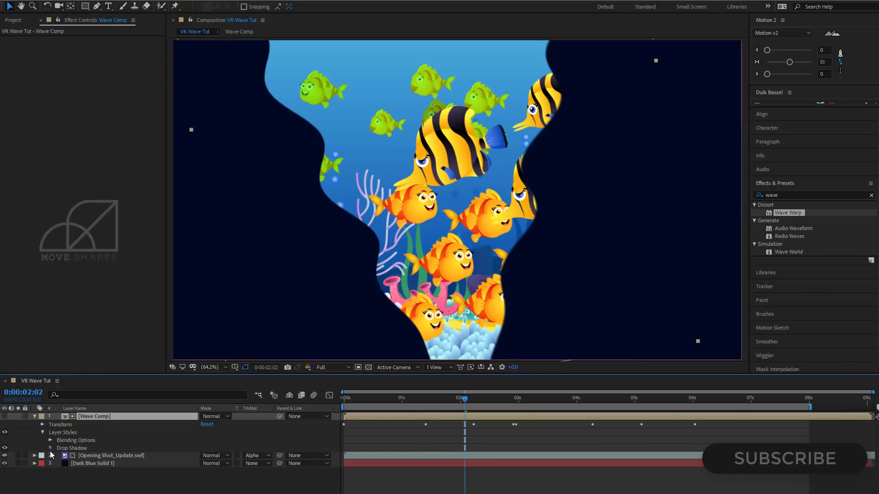
click(50, 448)
drag(257, 376, 260, 329)
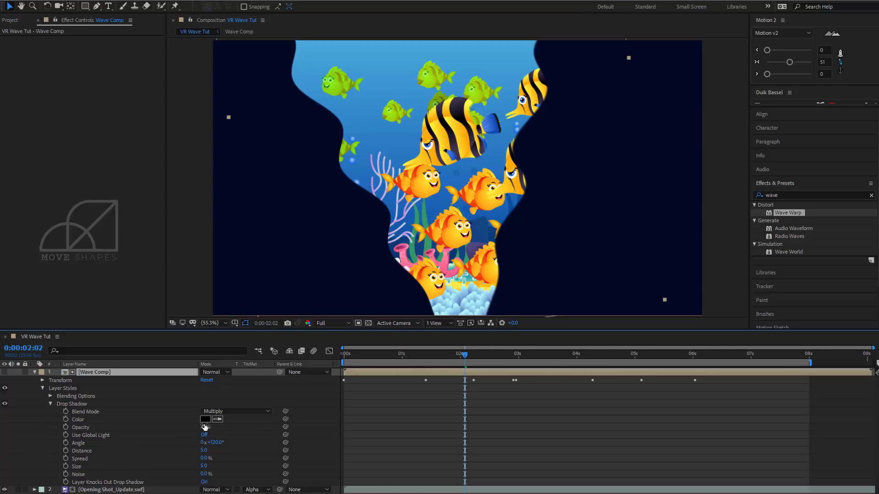
Set Wave Comp's drop shadow opacity to 92% and its size to 134.
drag(204, 427, 215, 428)
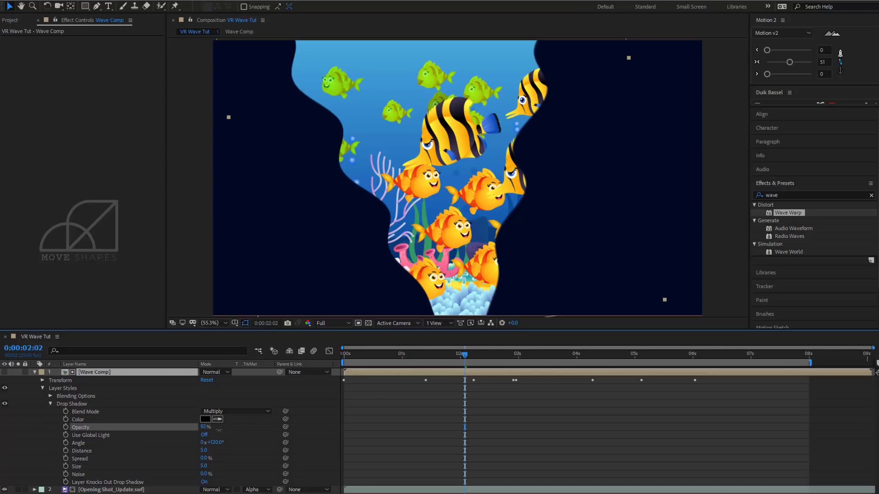
click(93, 452)
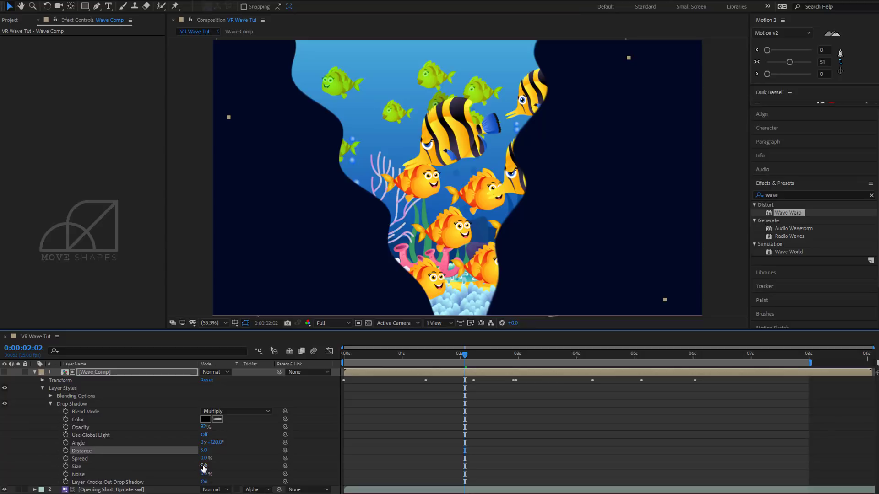
drag(203, 468, 268, 469)
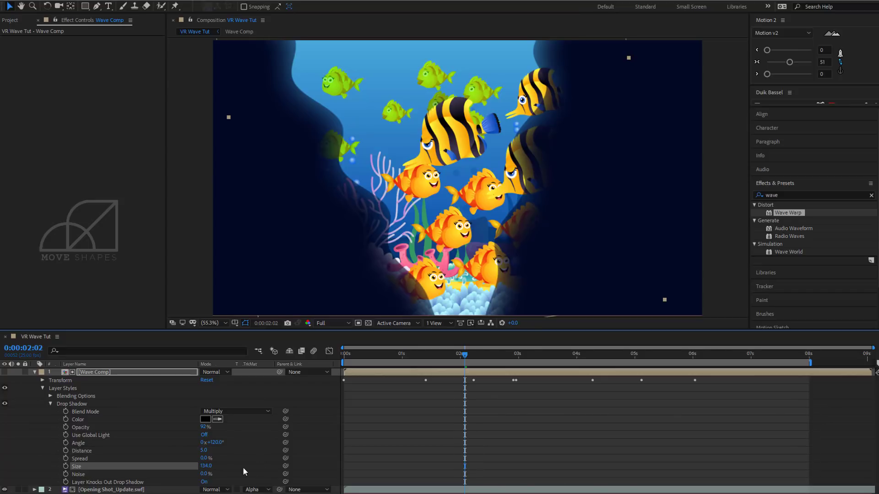
Set the drop shadow's opacity to 20% and its spread to 26% on Wave Comp.
click(86, 426)
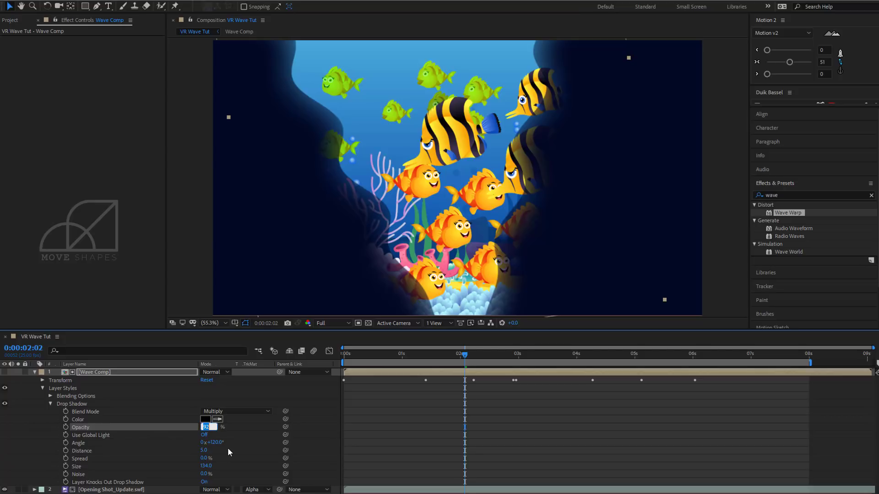
text(20)
key(Return)
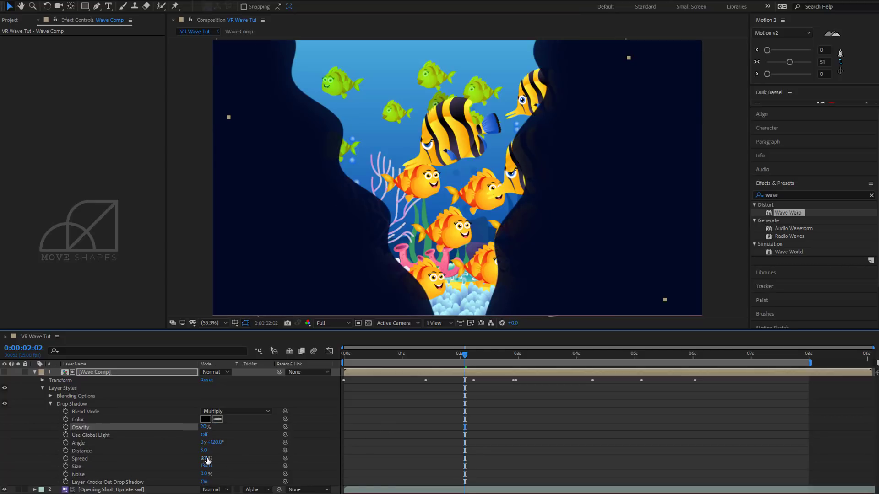
drag(207, 460, 226, 462)
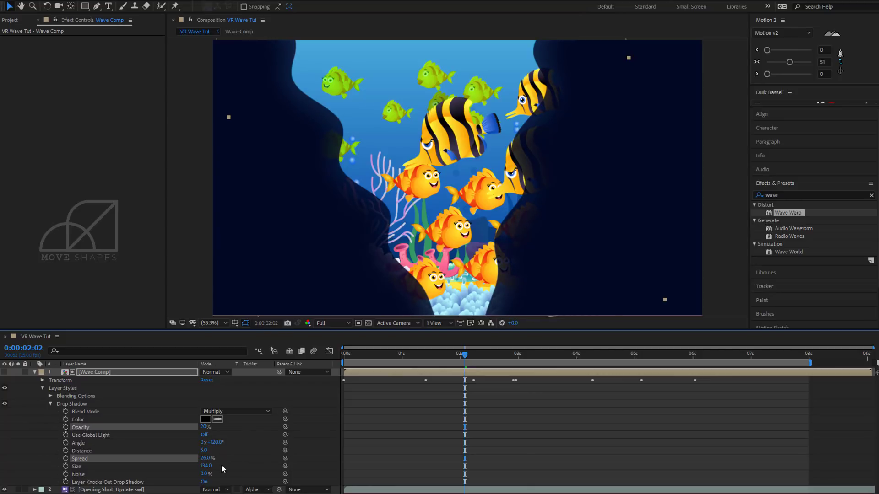
Set Wave Comp's drop shadow noise to 57% and its size to 90.
drag(207, 466, 231, 471)
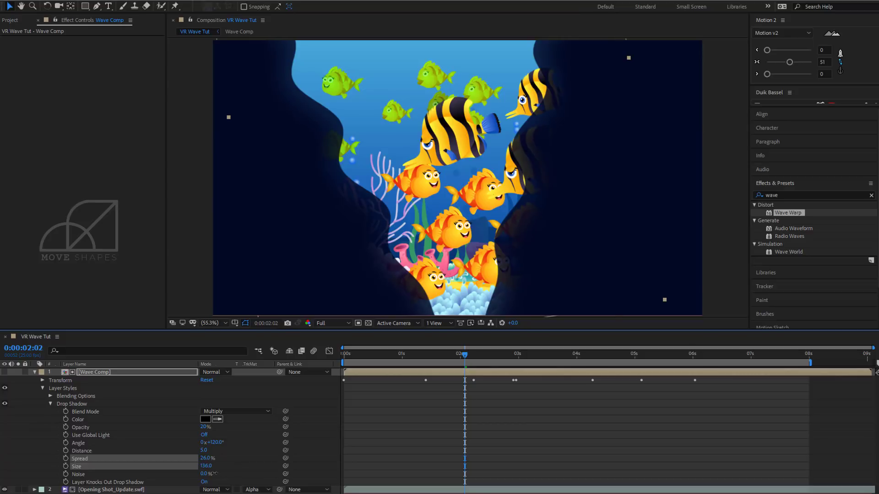
drag(205, 474, 232, 473)
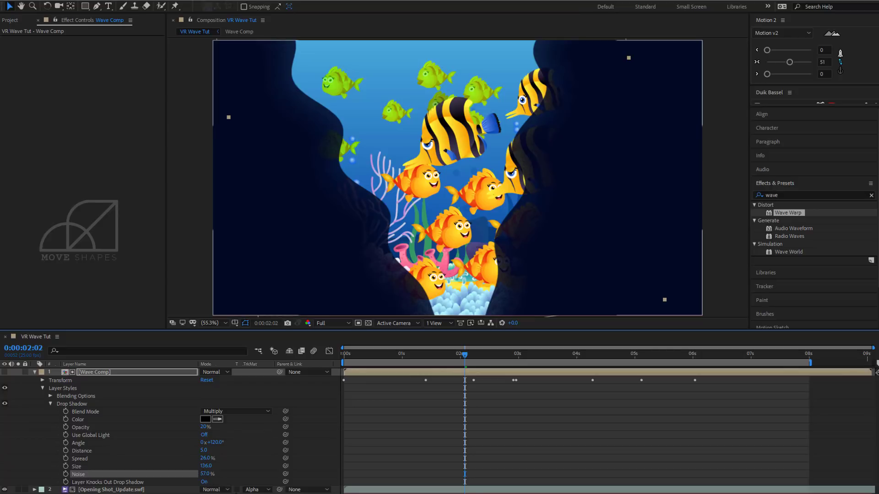
drag(206, 467, 197, 467)
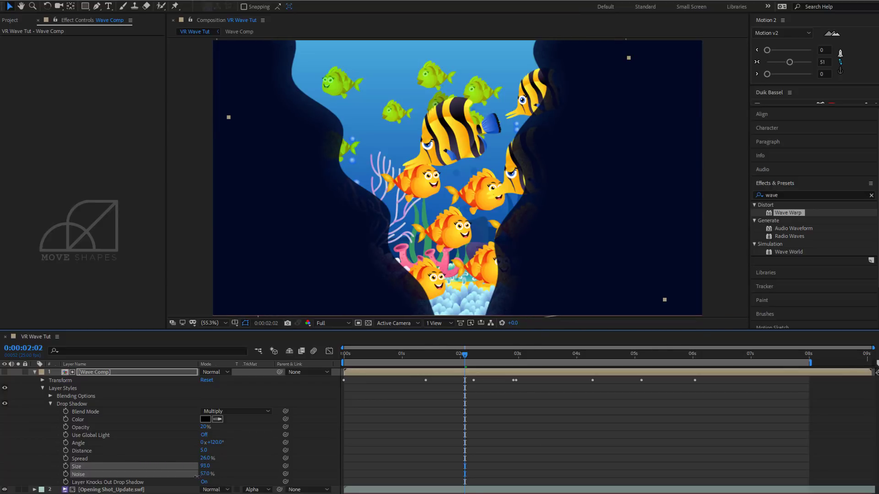
drag(196, 477, 195, 478)
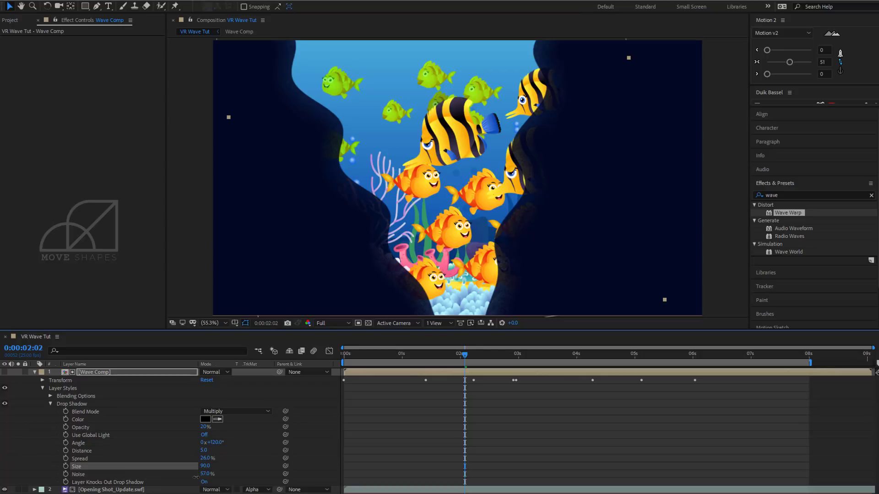
Set Wave Comp's drop shadow opacity to 10% and its size to 170, and play back the composition.
click(206, 427)
text(10)
key(Return)
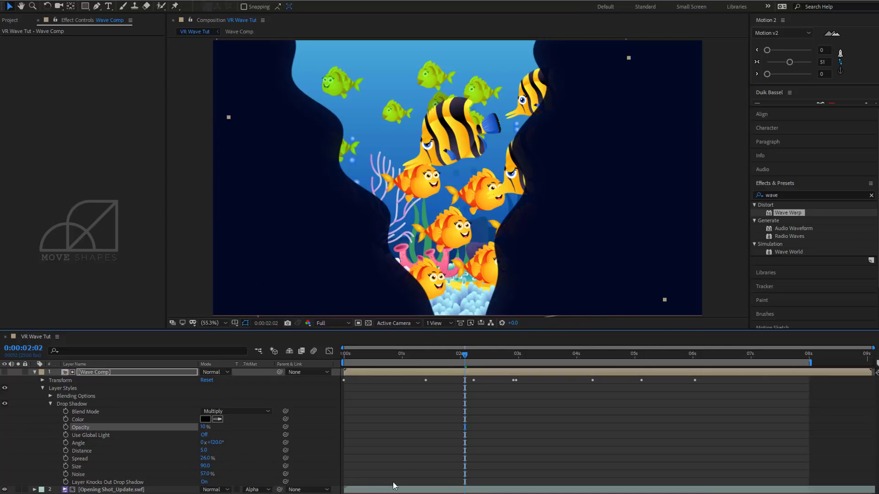
click(727, 201)
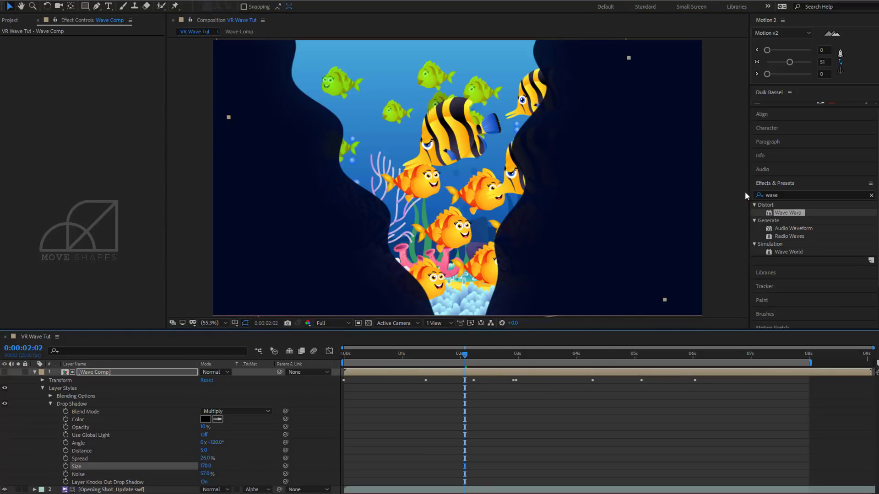
key(space)
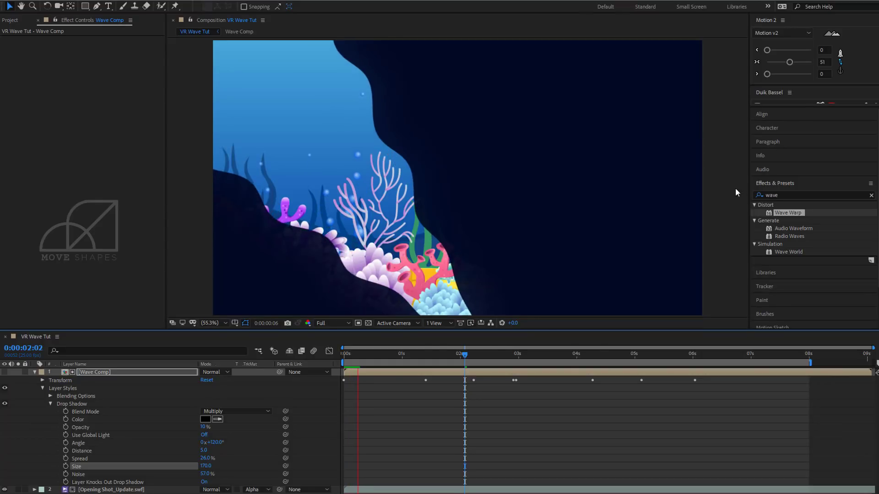